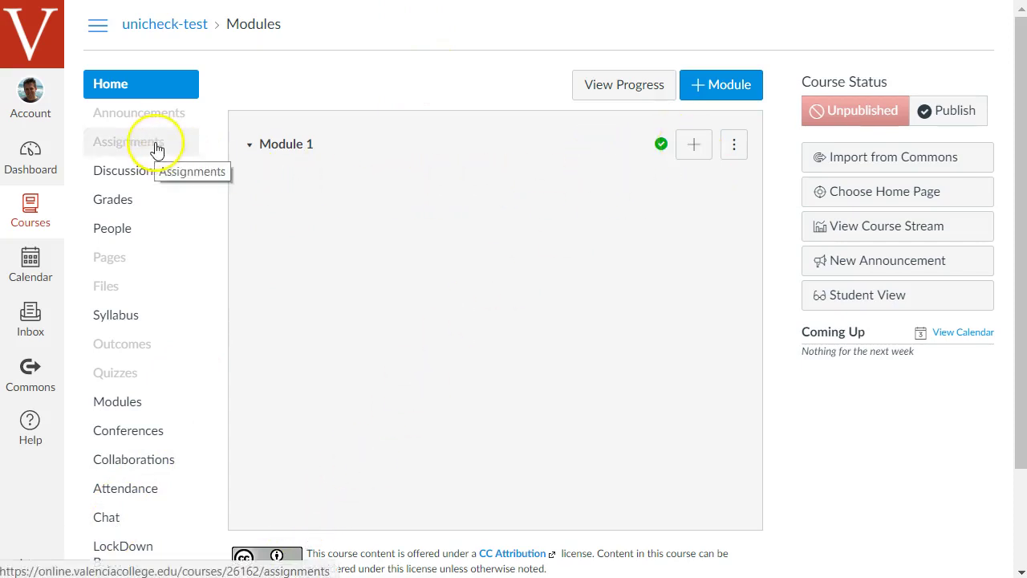
- Create a new assignment named 'Unicheck Test 1' in Module 1 and open its page
click(694, 153)
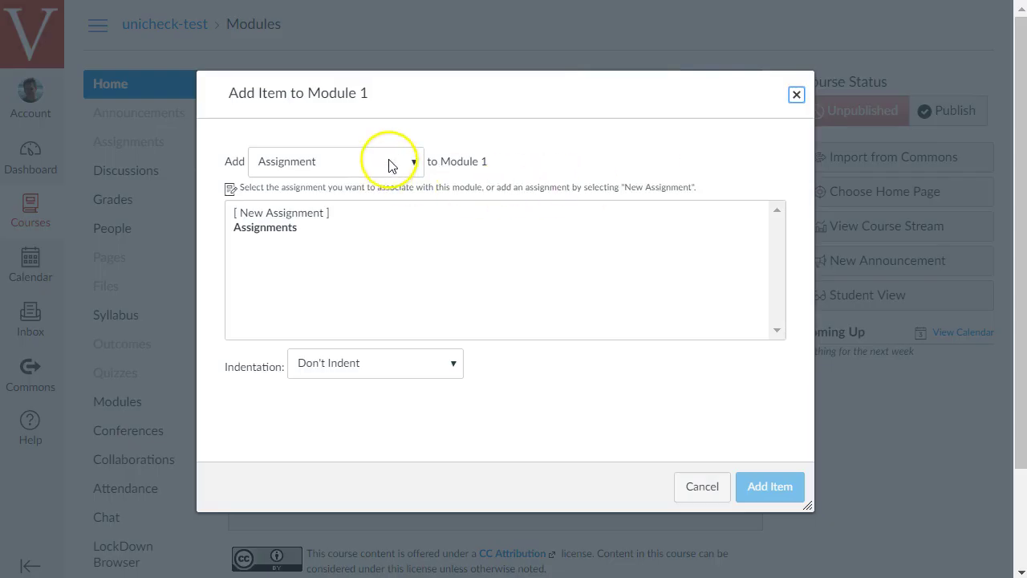
click(305, 210)
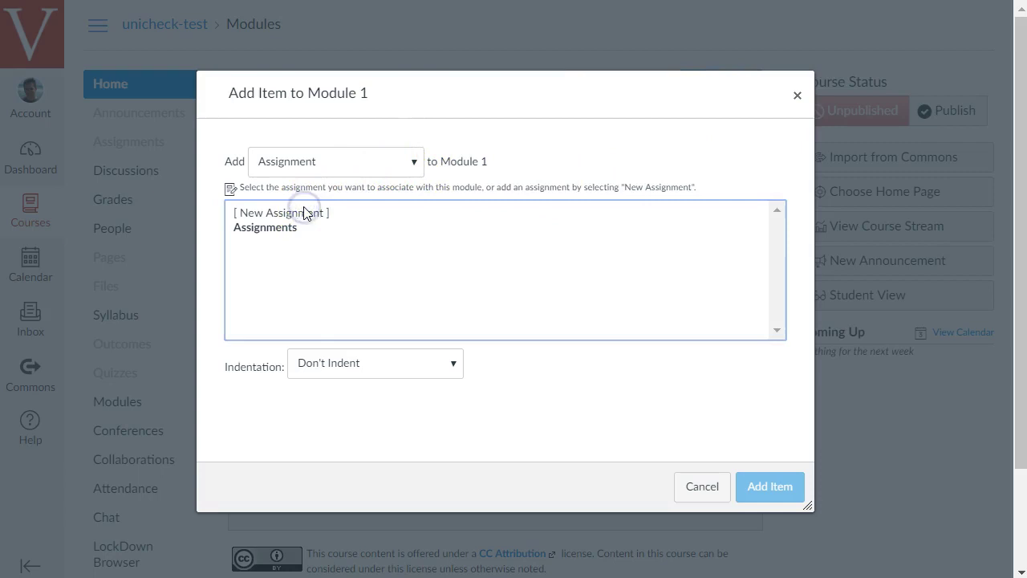
click(289, 215)
click(376, 365)
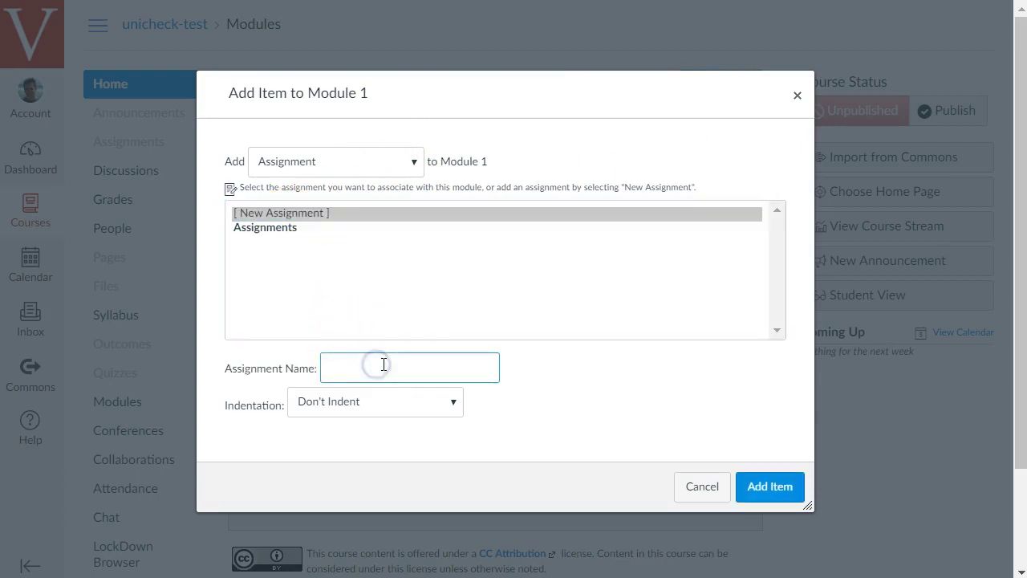
text(Unicheck Test 1)
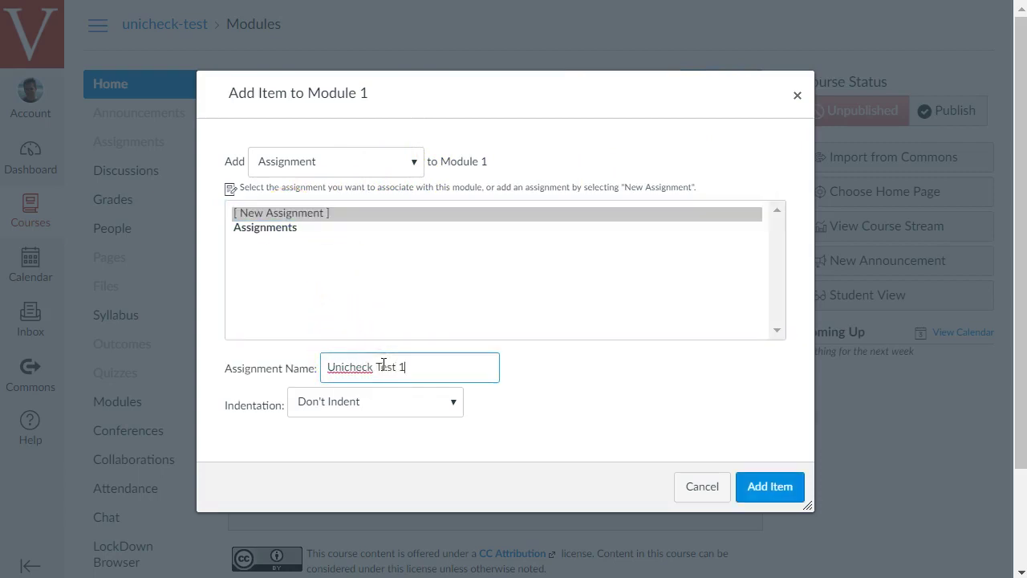
click(767, 487)
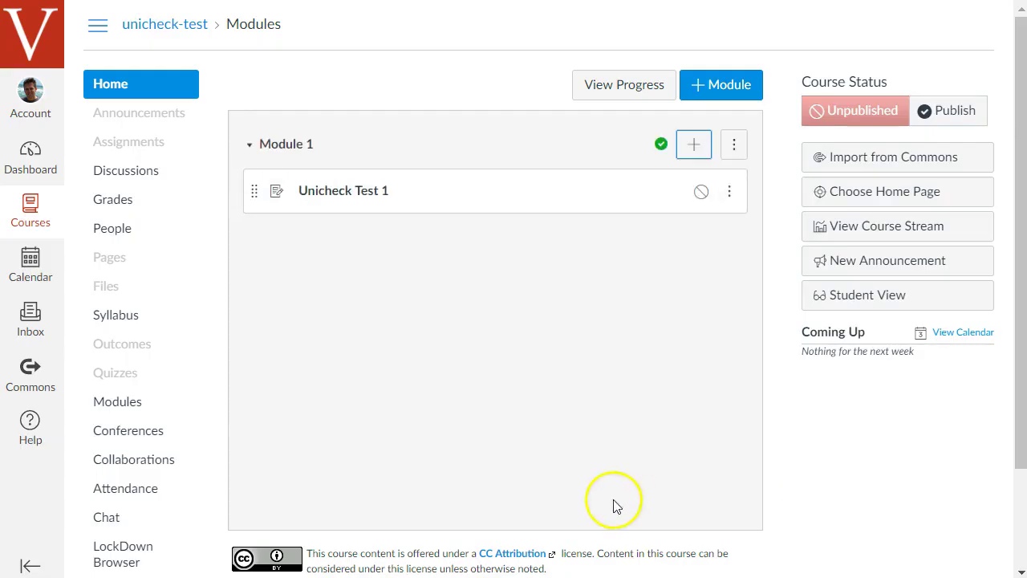
click(369, 196)
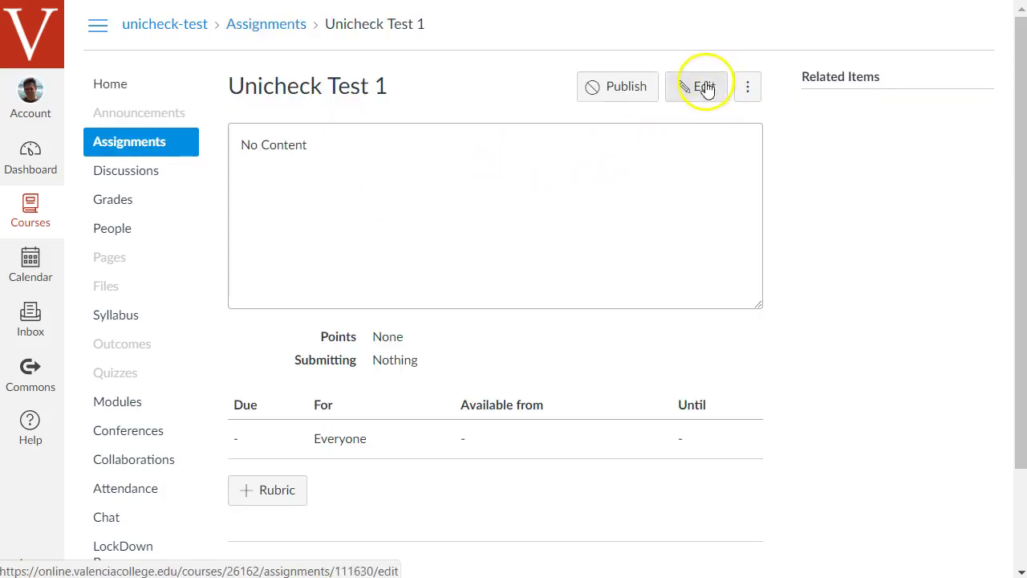
- Edit the assignment and set its points to 10
click(705, 88)
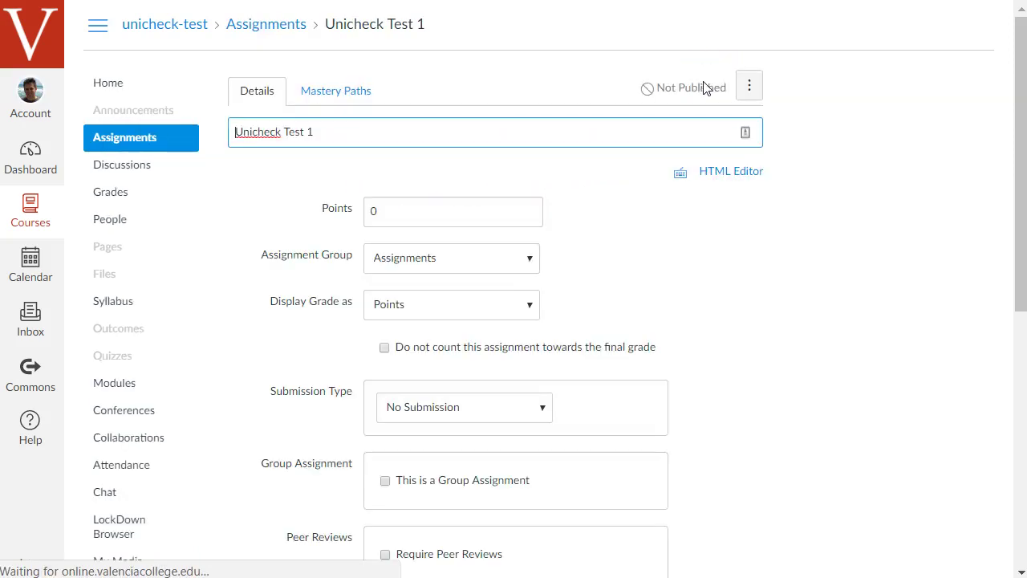
scroll(796, 285, down, 2)
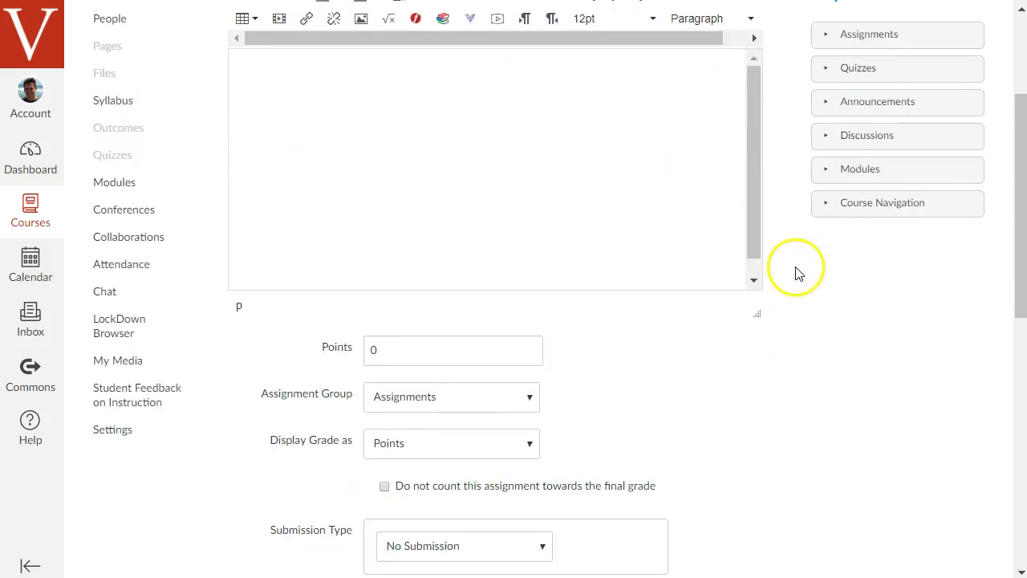
scroll(797, 273, down, 1)
click(330, 247)
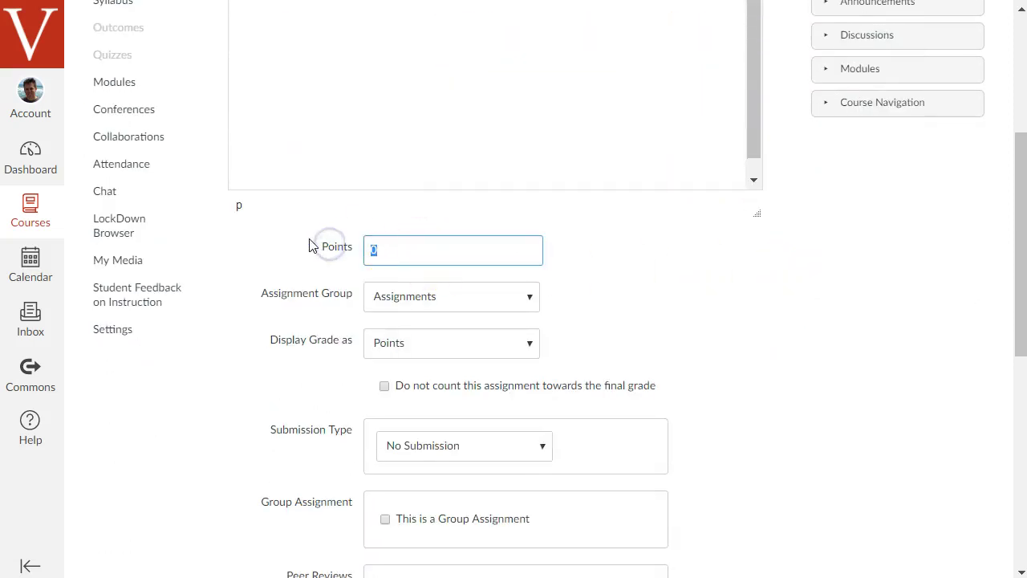
text(10)
- Accept online file uploads, restricted to doc, docx and pdf file types
scroll(807, 259, down, 2)
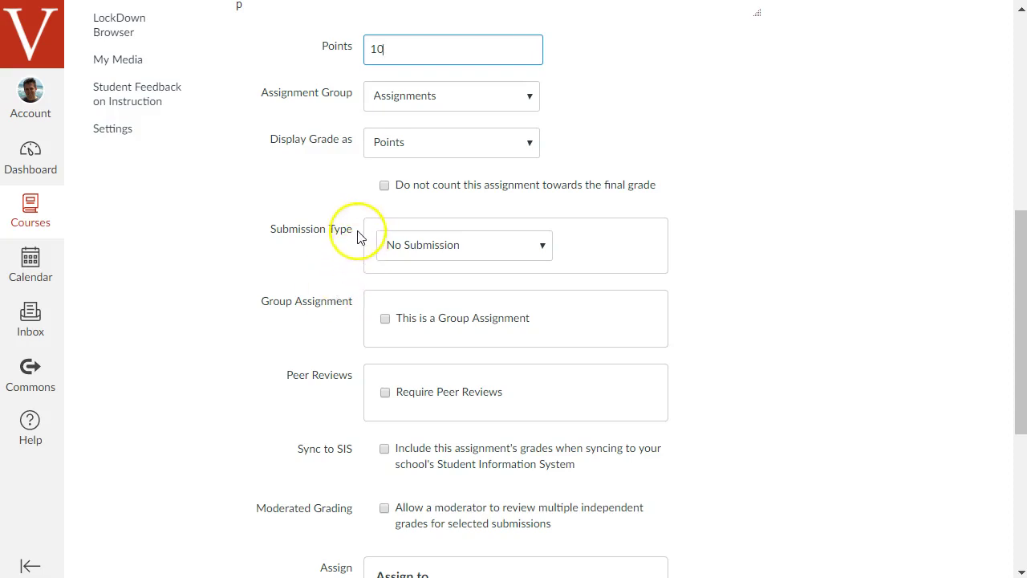
click(442, 261)
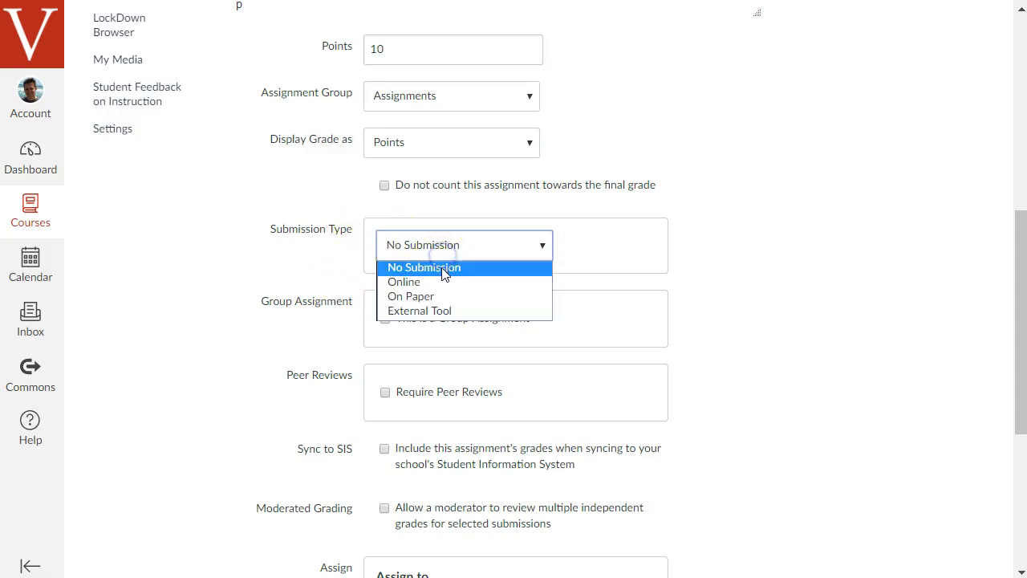
click(424, 283)
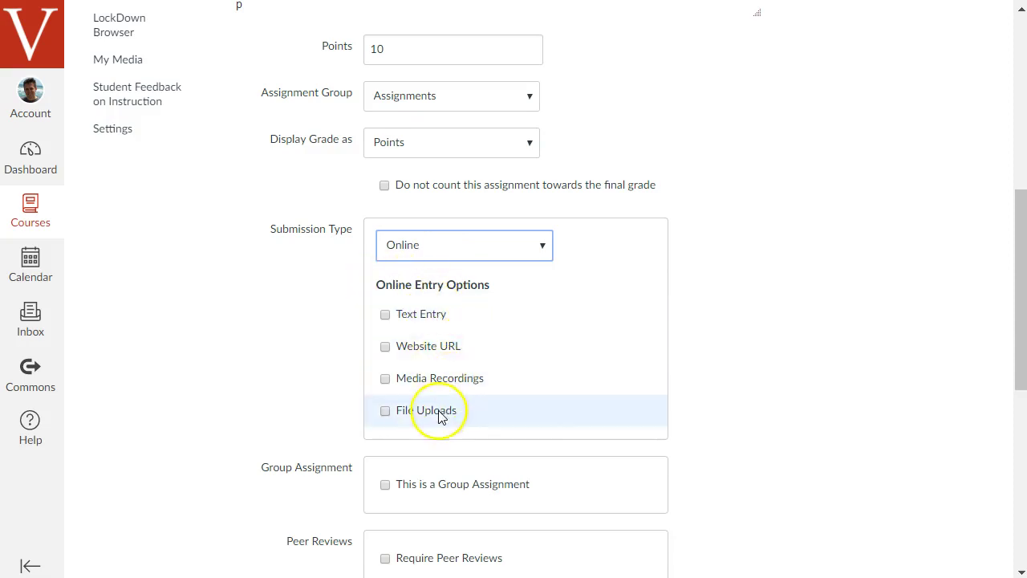
click(385, 410)
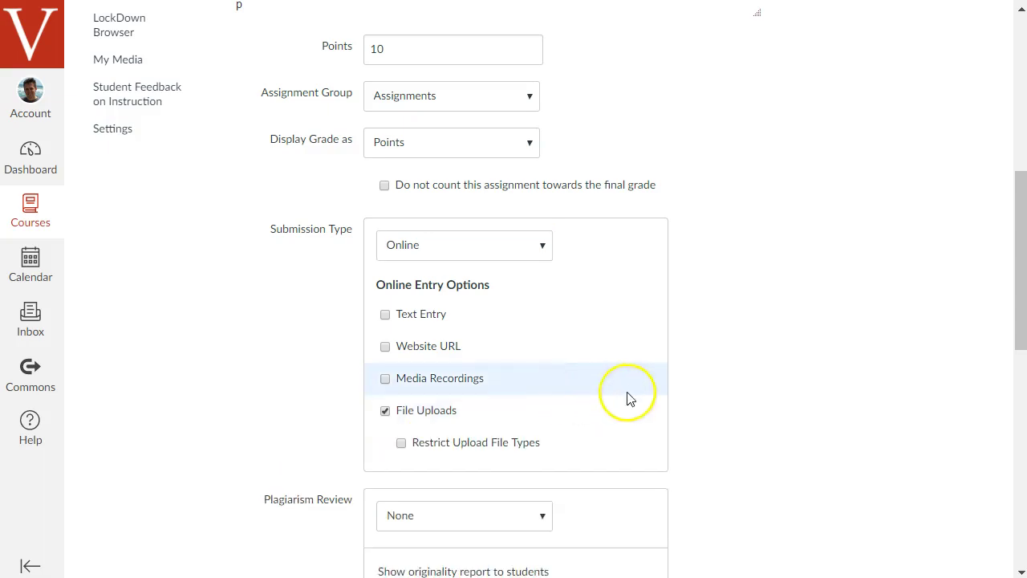
scroll(626, 397, down, 3)
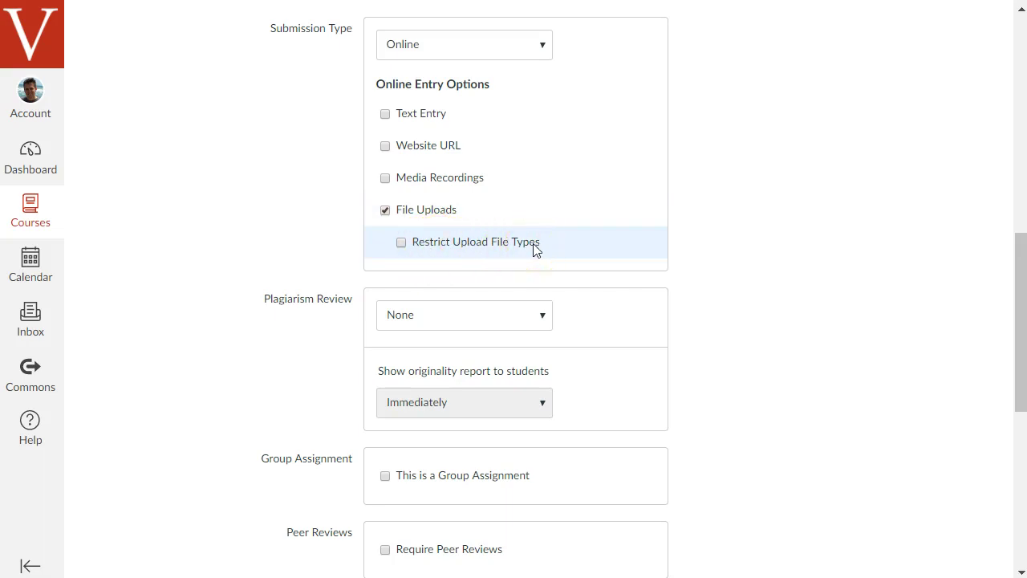
click(401, 242)
click(472, 274)
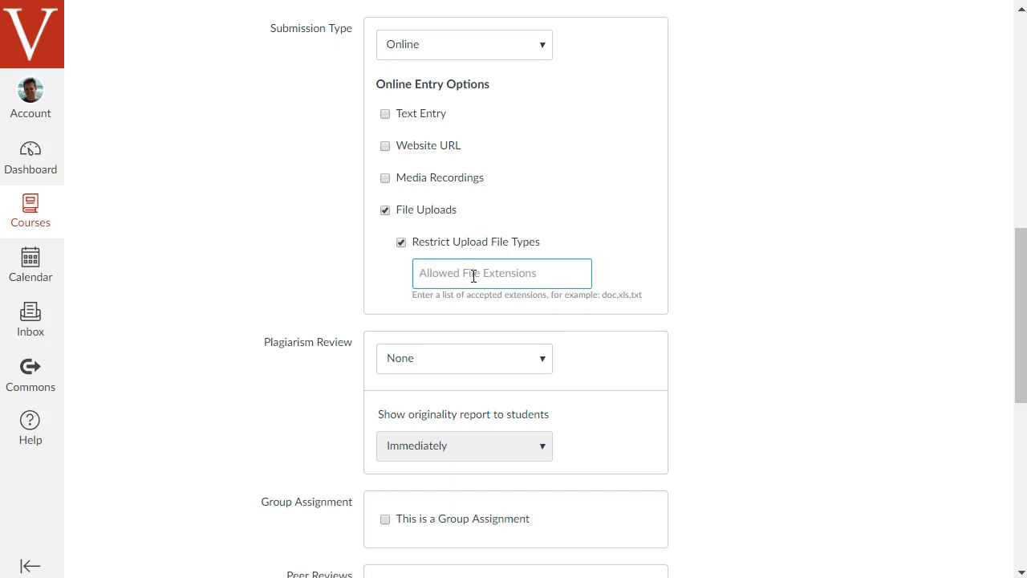
text(doc, docx, pdf)
- Choose Unicheck (Unicheck Canvas LTI2) as the plagiarism review tool
scroll(618, 240, down, 1)
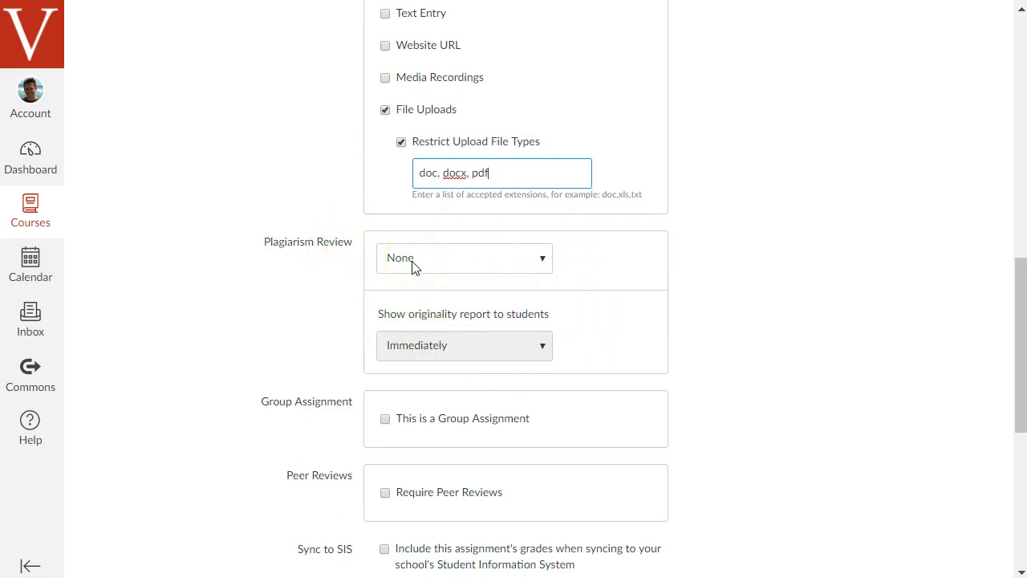
click(484, 265)
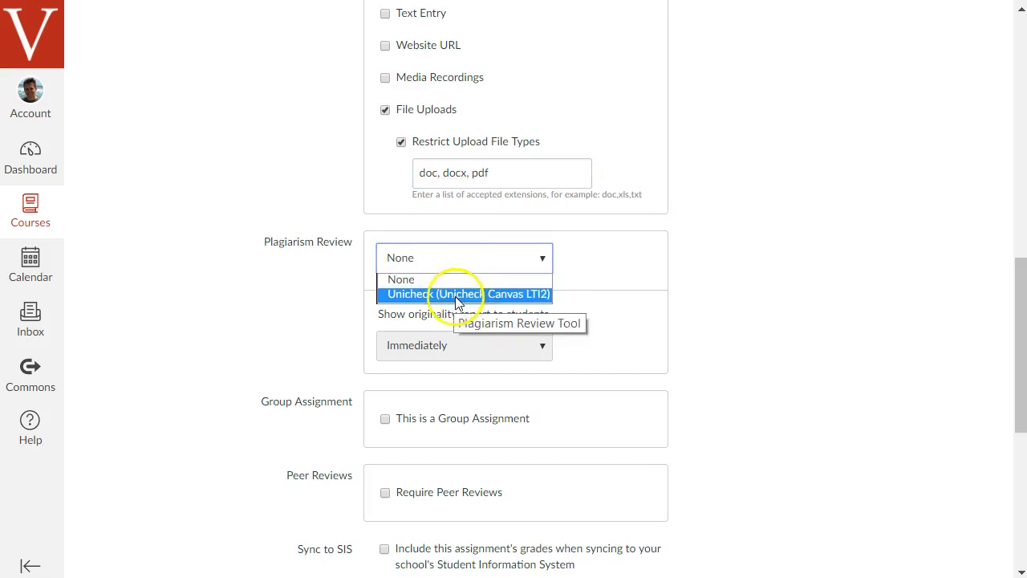
click(457, 296)
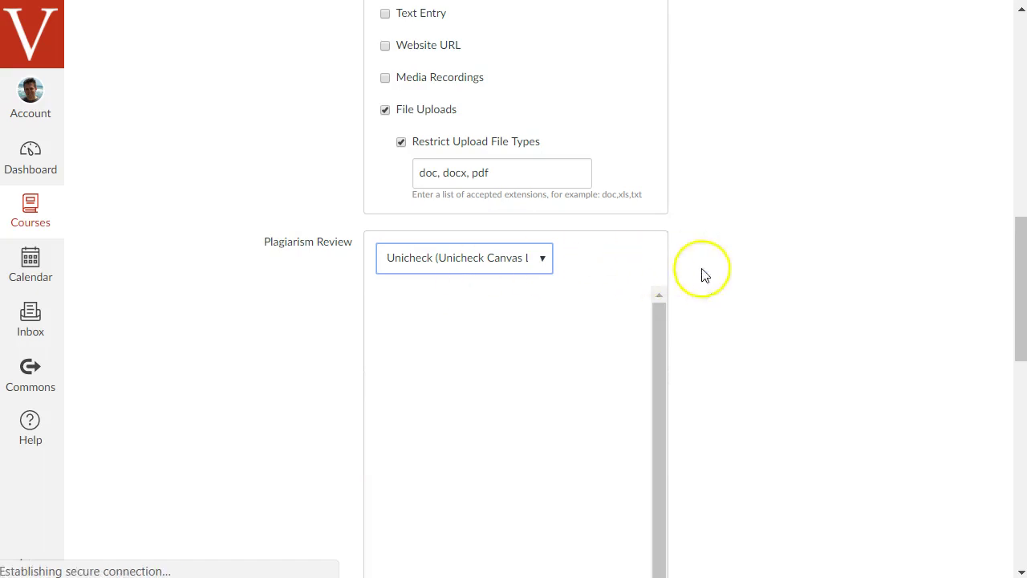
- Turn on excluding submissions from the institution's library
scroll(762, 269, down, 3)
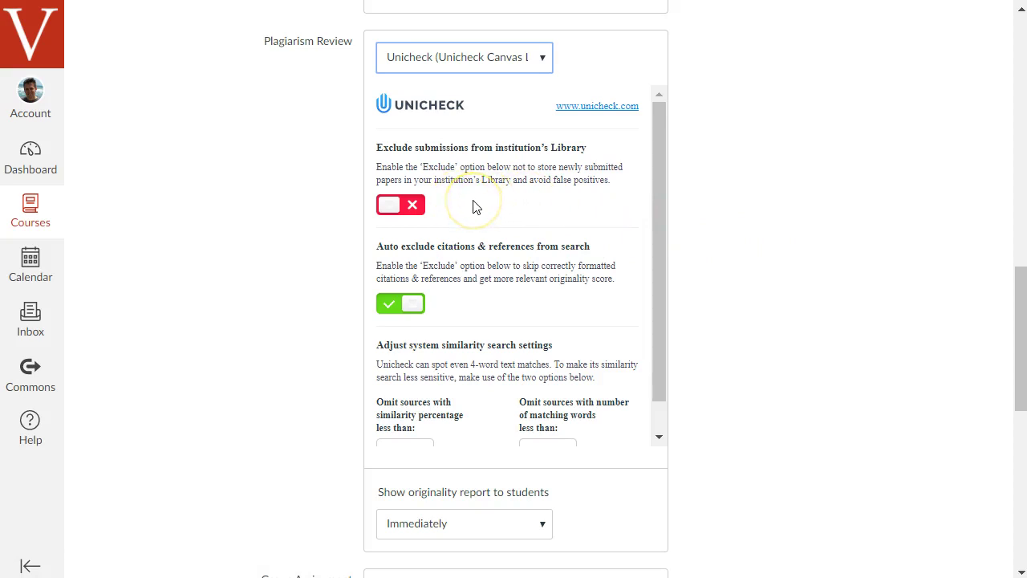
click(493, 171)
click(412, 207)
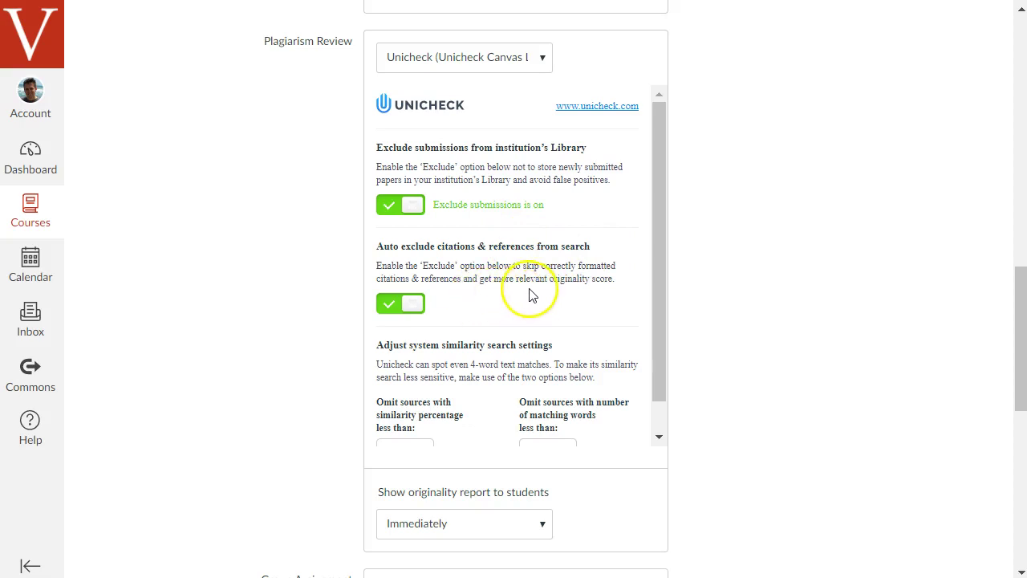
scroll(530, 294, down, 1)
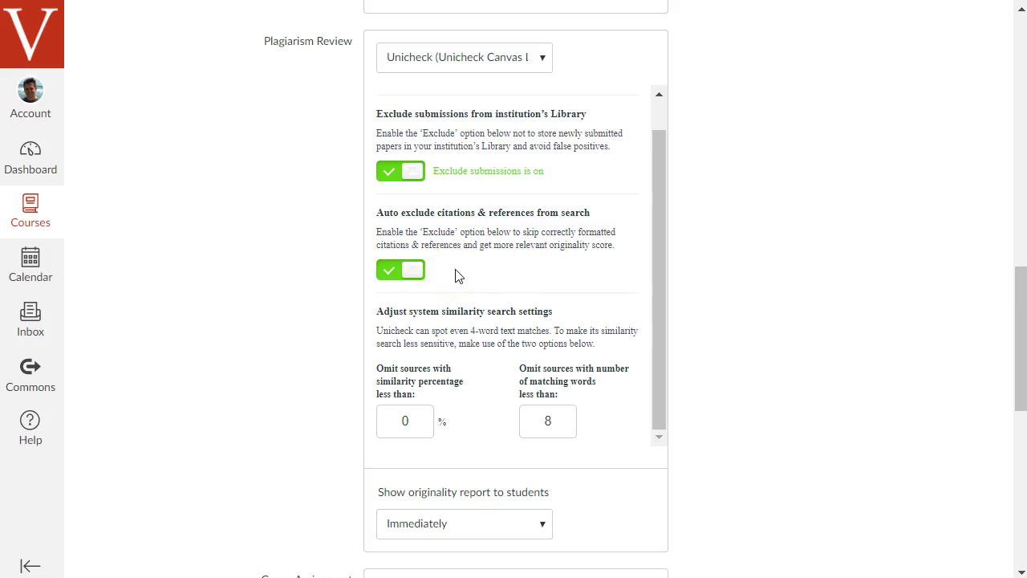
scroll(626, 276, down, 1)
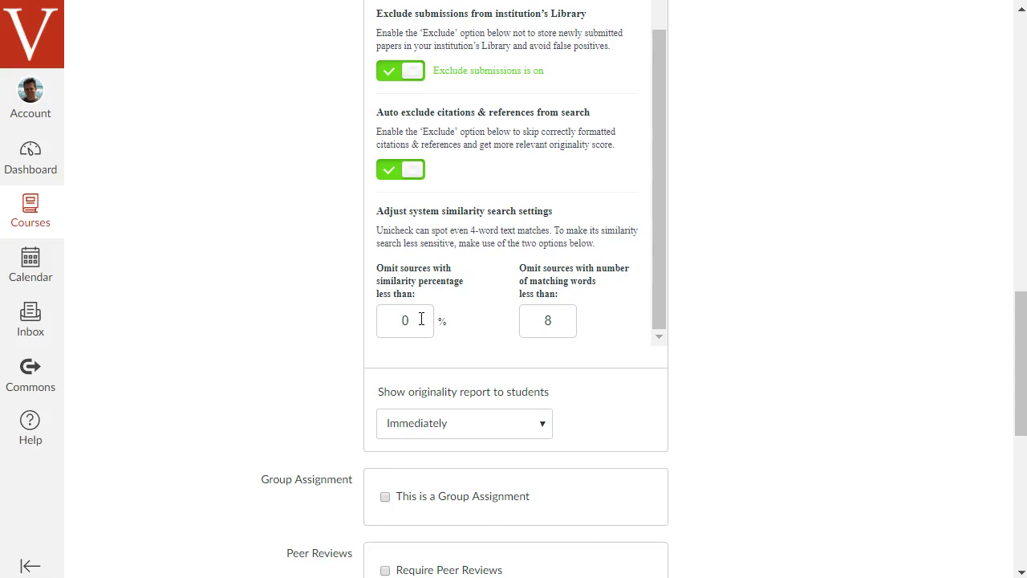
- Keep the similarity threshold at 0% and omit sources under 8 matching words
double_click(387, 320)
click(466, 317)
click(561, 319)
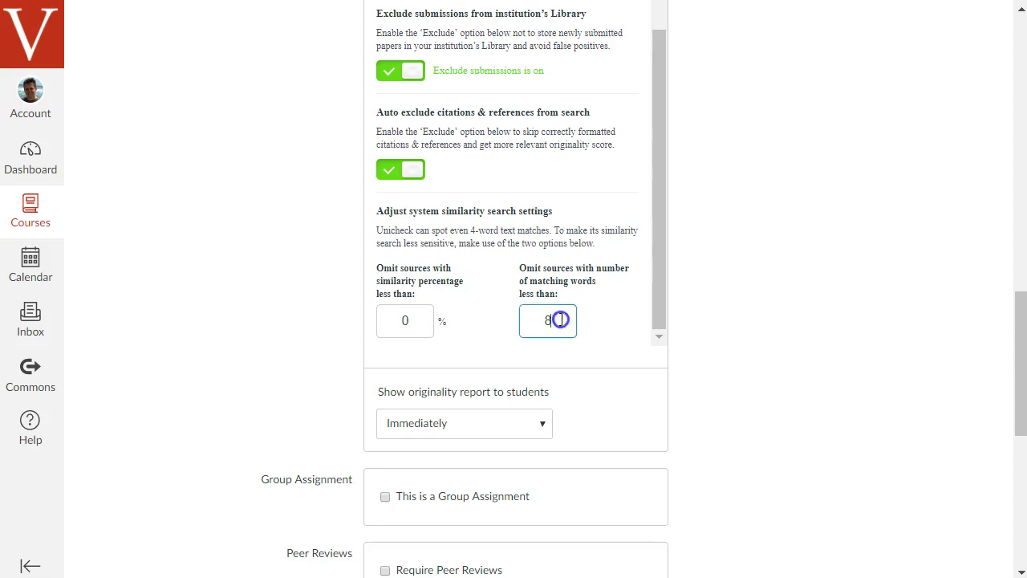
click(499, 297)
click(553, 325)
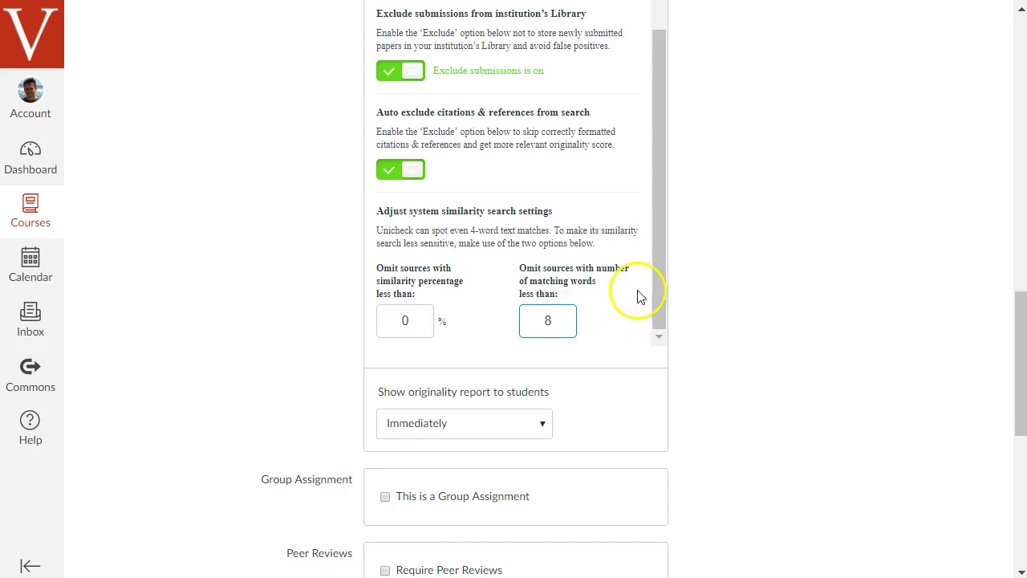
- Leave originality reports set to show to students Immediately
scroll(637, 294, down, 1)
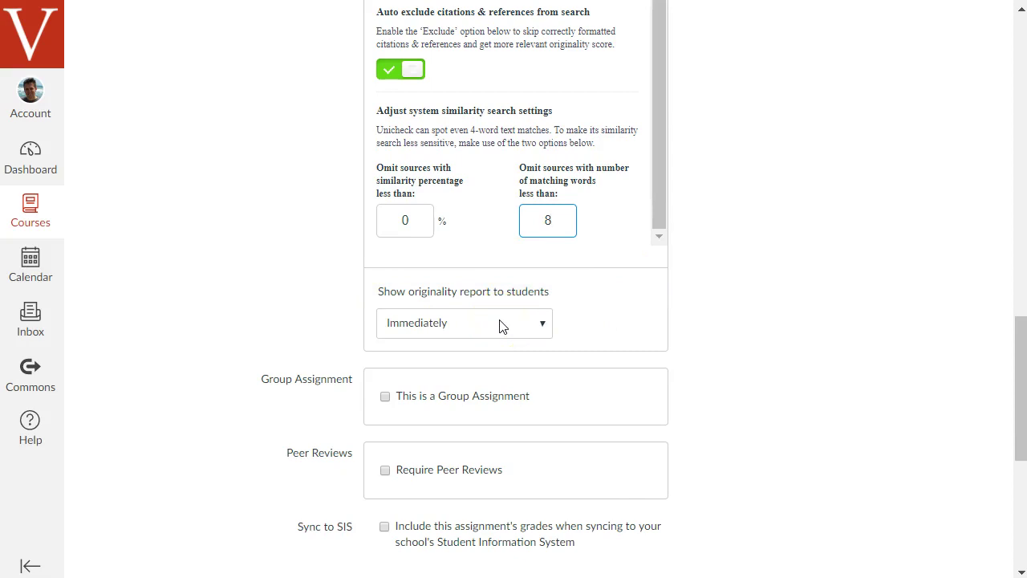
click(459, 322)
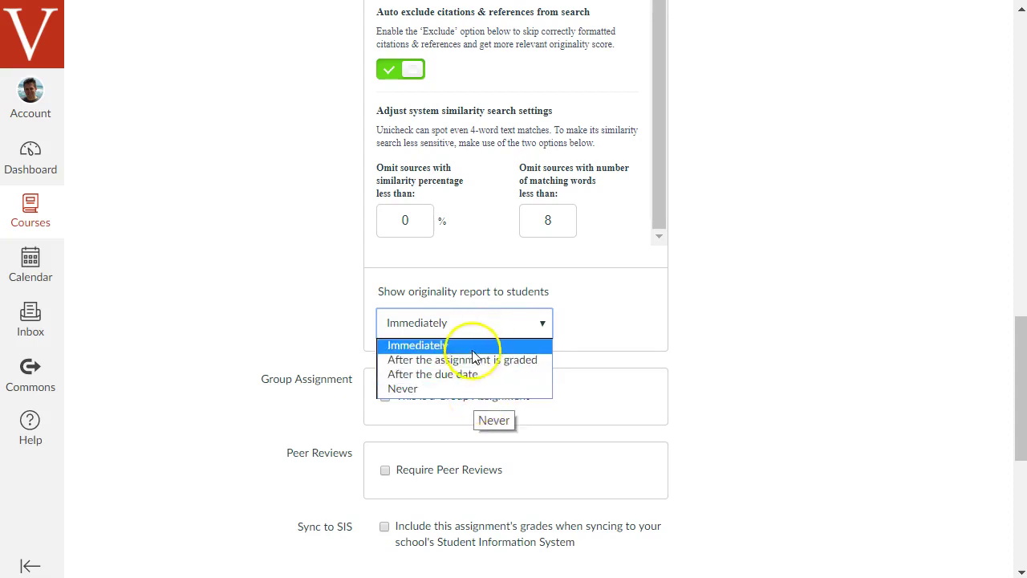
click(321, 334)
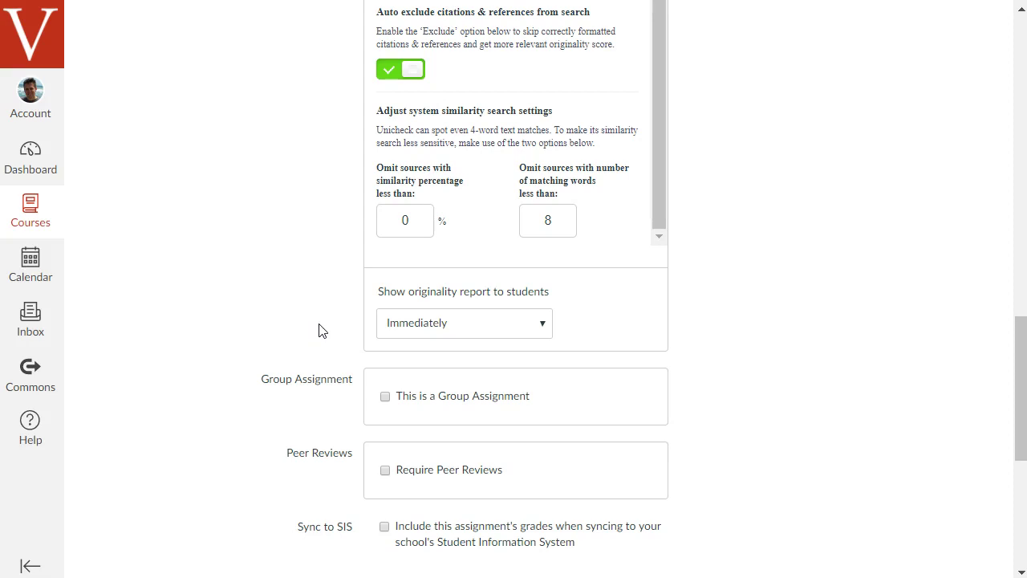
- Save and publish Unicheck Test 1 from the bottom of the edit form
scroll(337, 320, down, 5)
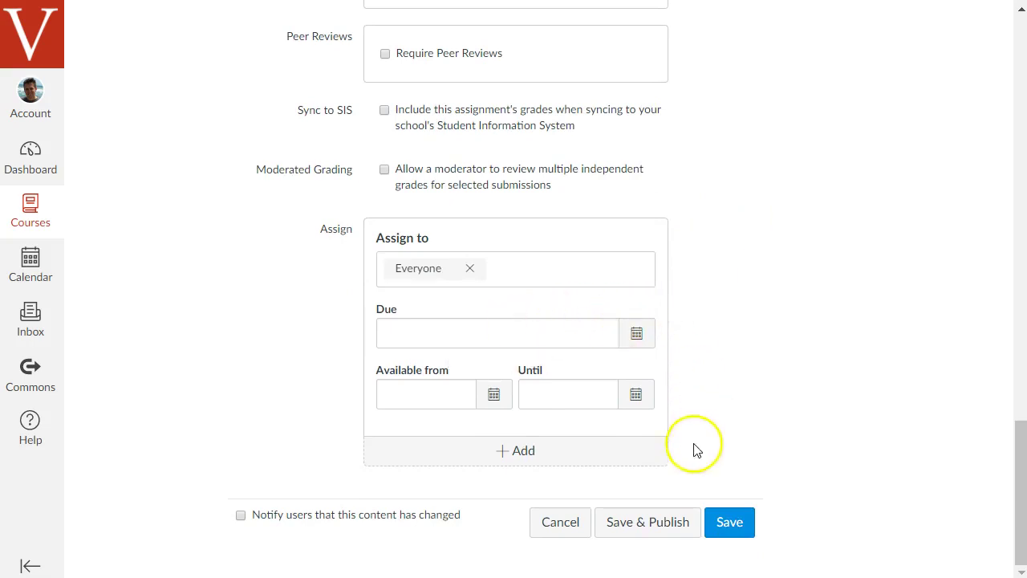
click(658, 522)
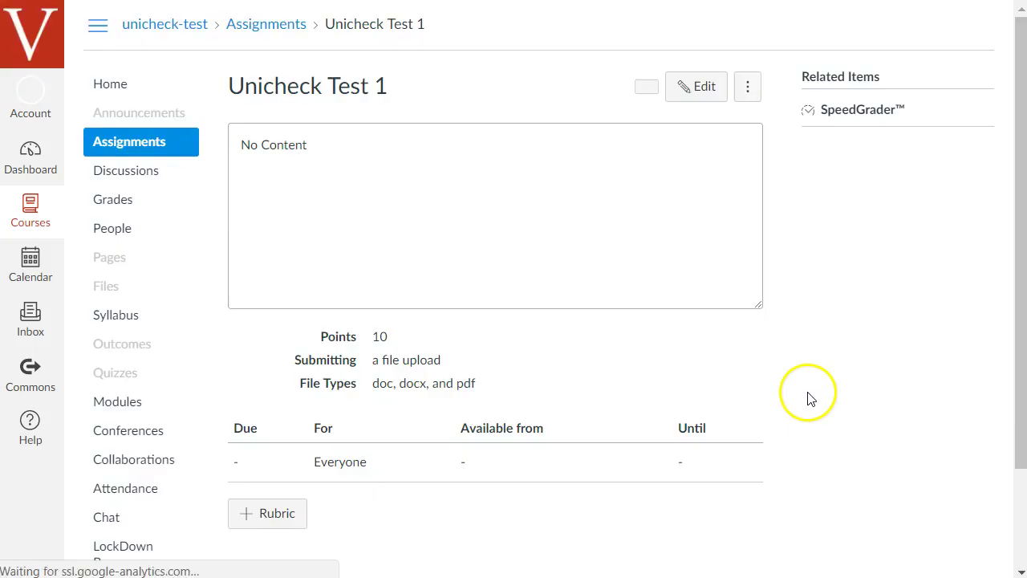
click(750, 306)
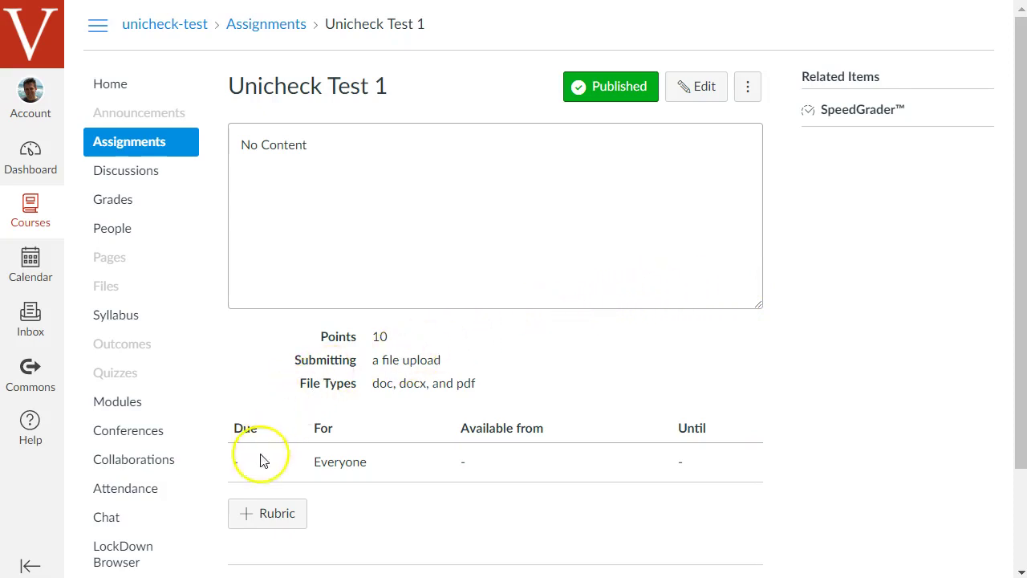
- Enter Student View from the course home and start a submission for Unicheck Test 1
click(131, 83)
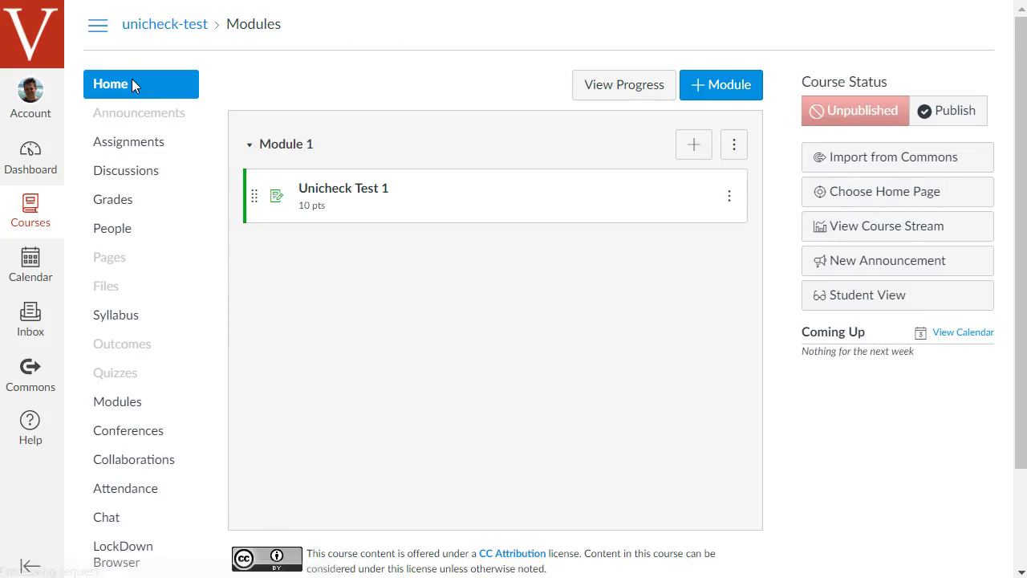
click(883, 297)
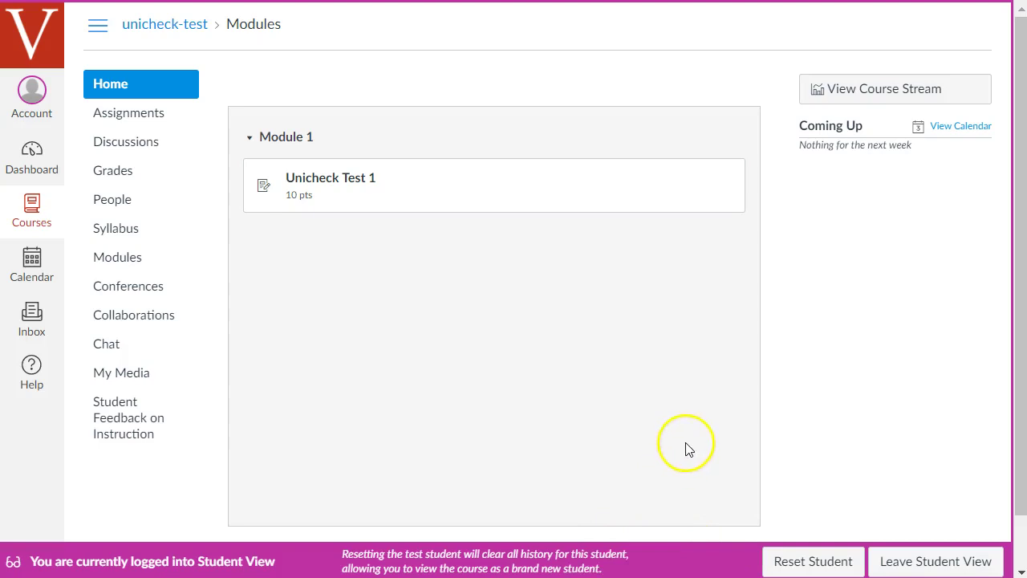
click(345, 186)
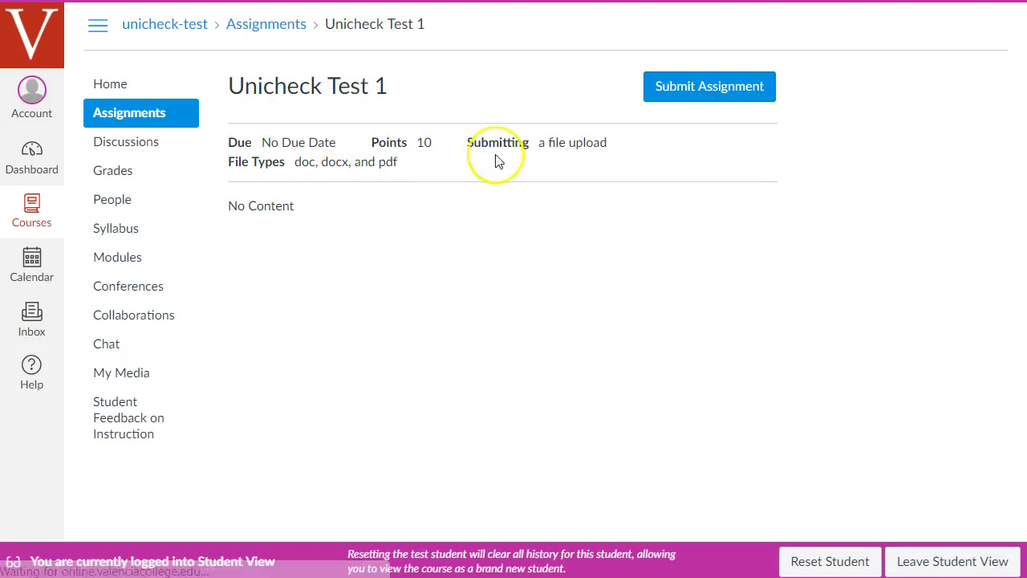
click(728, 88)
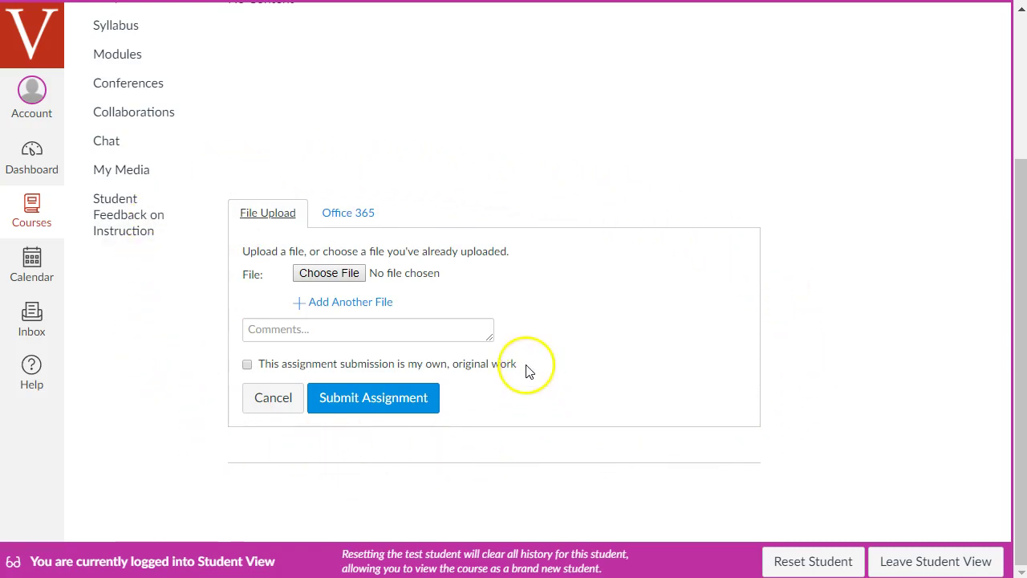
- Tick the statement confirming the submission is the student's own original work
drag(527, 369, 203, 365)
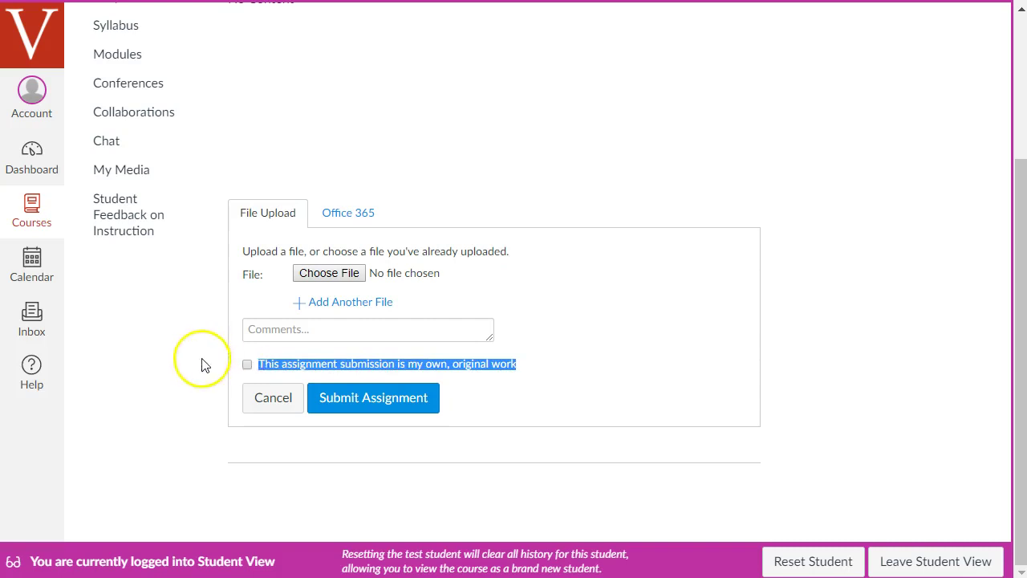
click(202, 365)
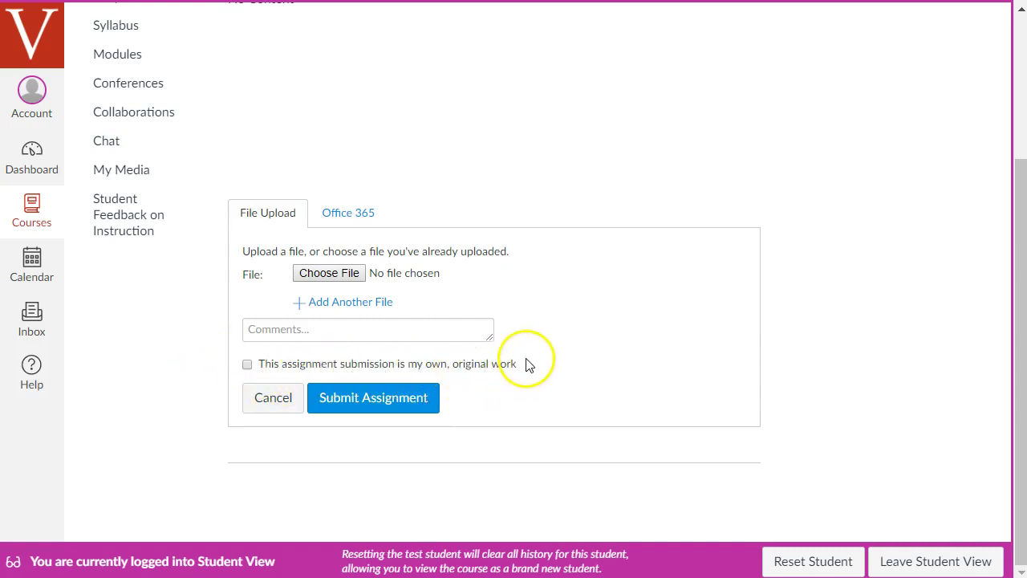
drag(527, 364, 260, 366)
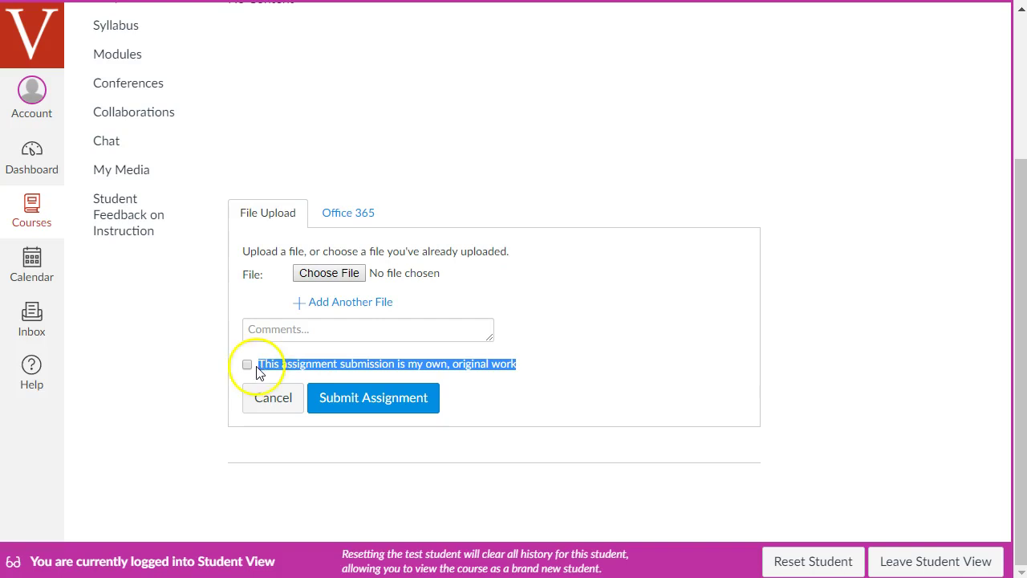
click(250, 369)
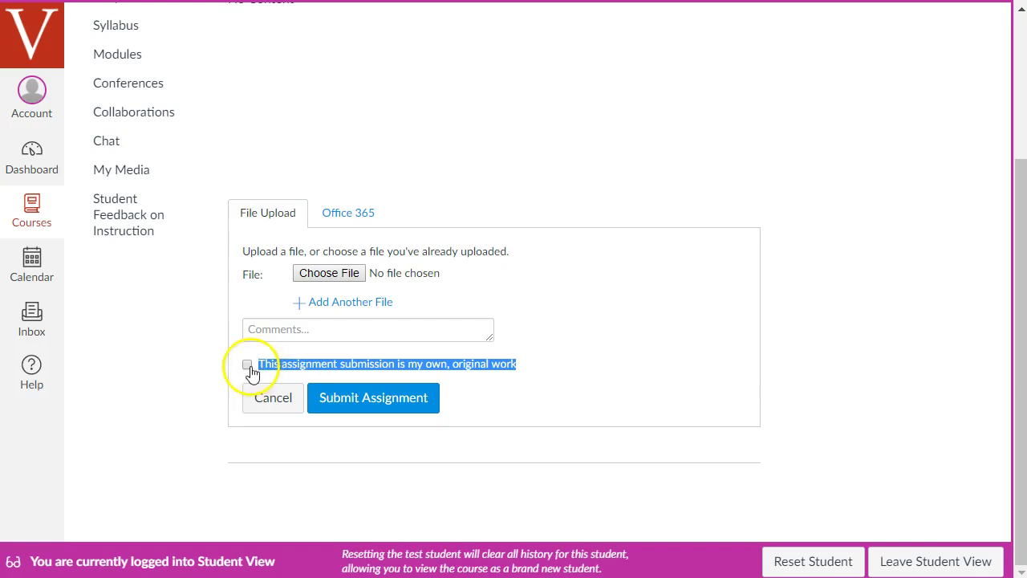
click(202, 329)
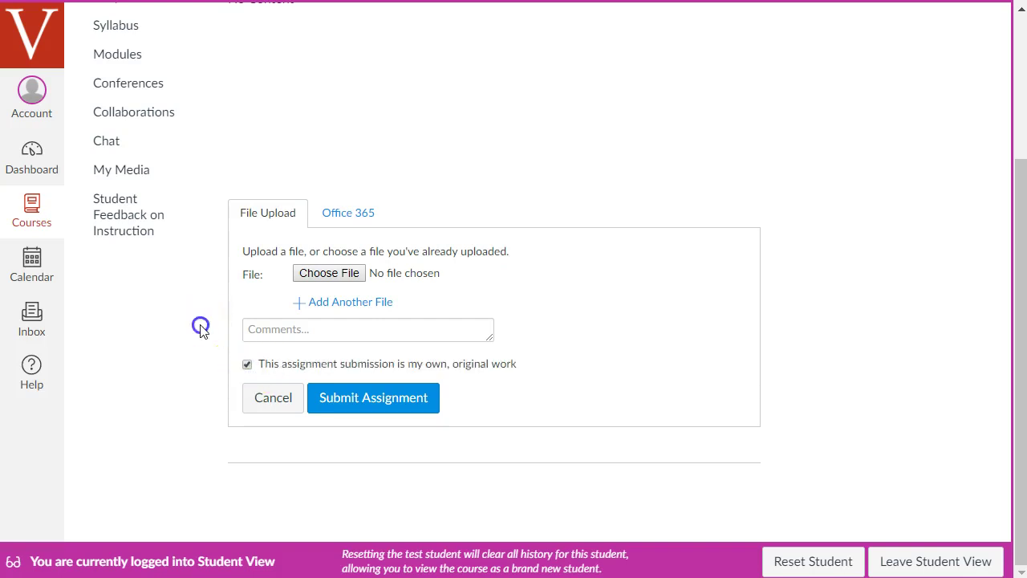
- Attach Unicheck Test.docx and submit the assignment
click(325, 273)
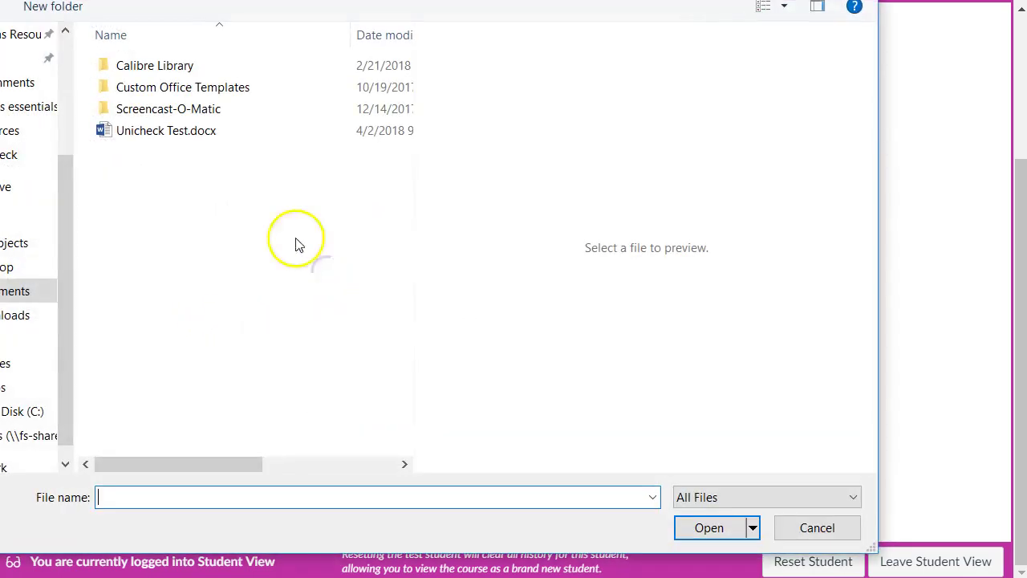
click(203, 135)
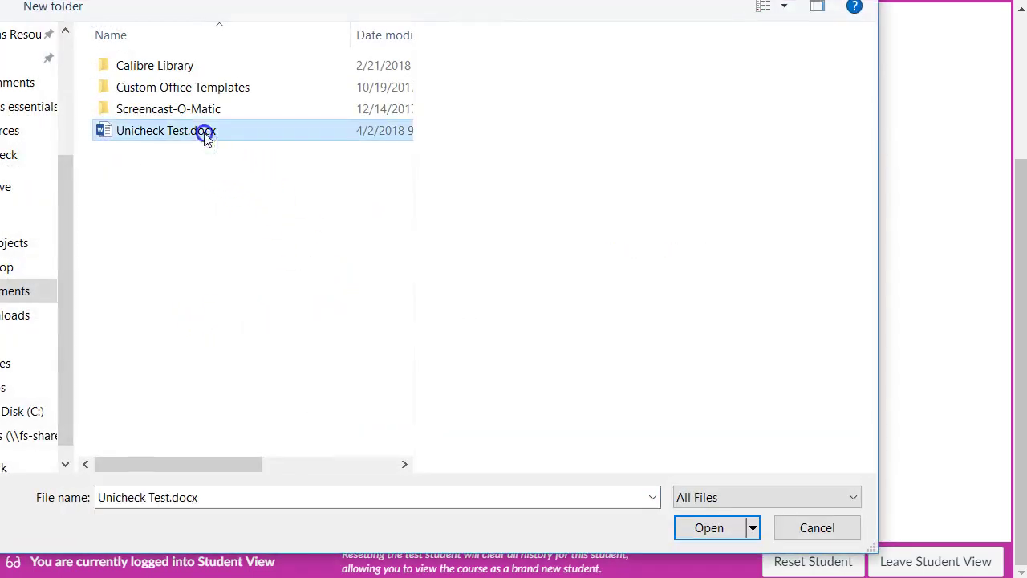
click(709, 528)
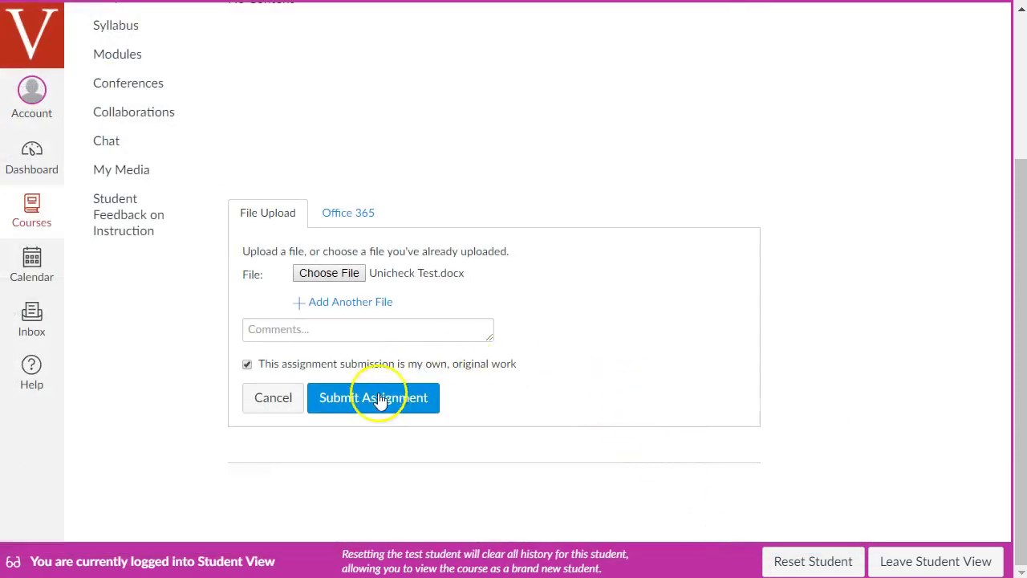
click(370, 410)
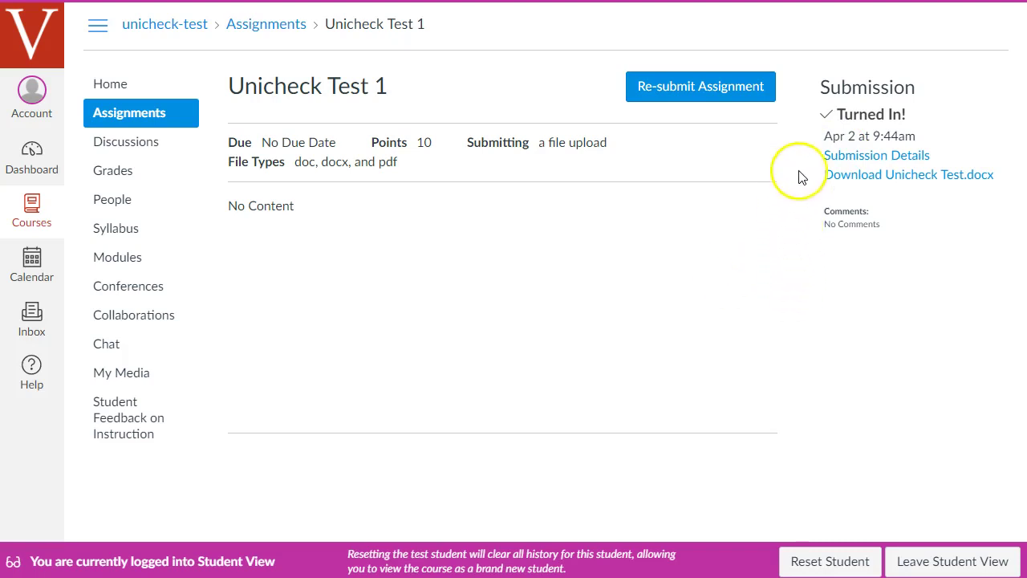
- Open Submission Details and point out the 84.38% similarity score on Unicheck Test.docx
click(864, 161)
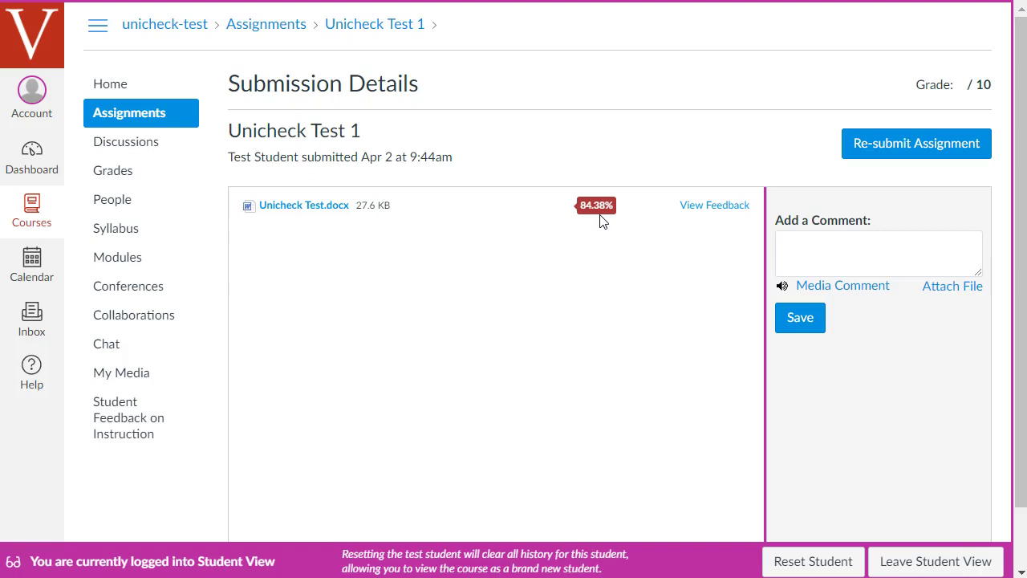
click(598, 207)
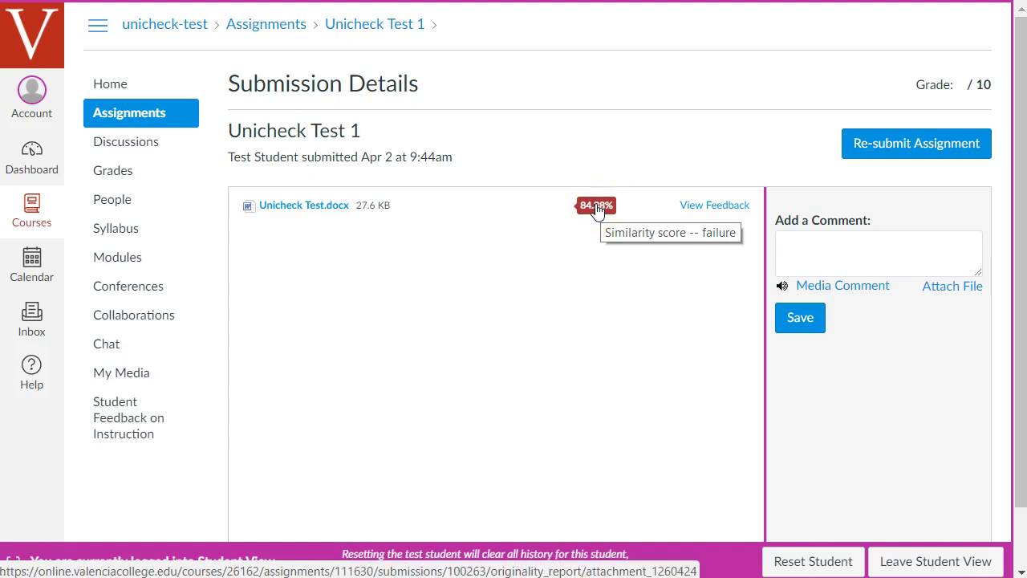
click(596, 207)
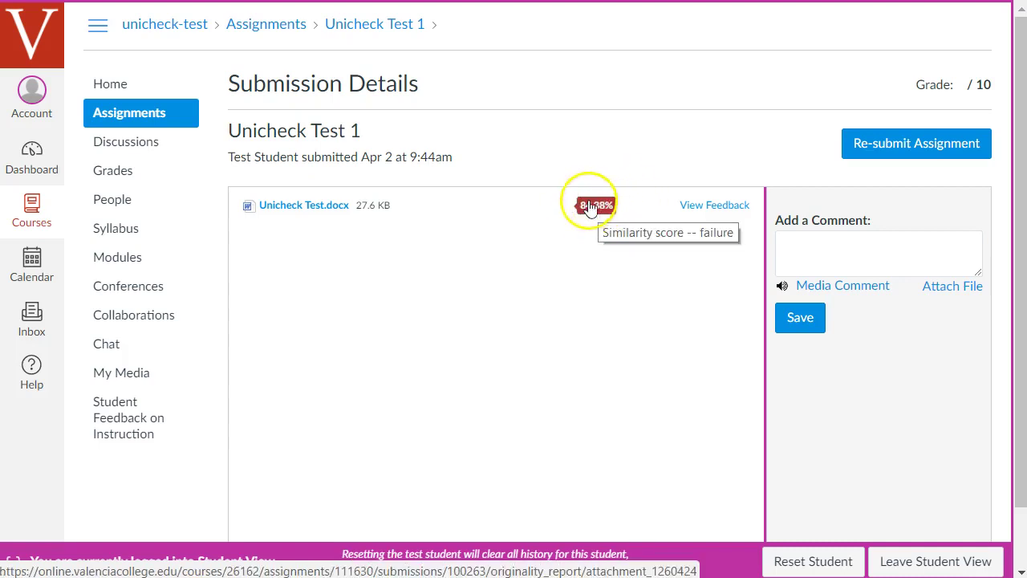
click(601, 210)
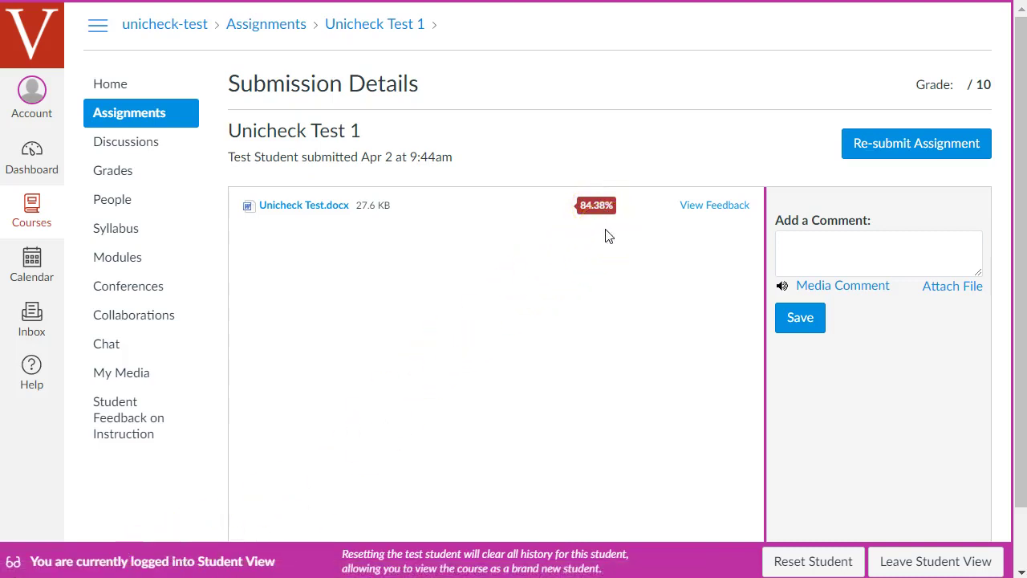
- Leave Student View and reopen Unicheck Test 1 from the course home page
click(904, 559)
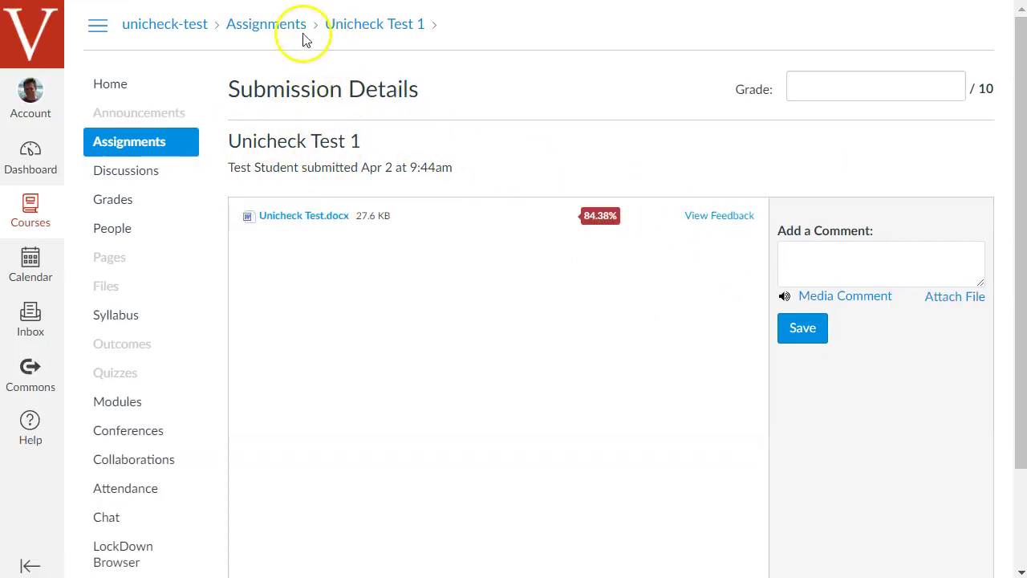
click(135, 83)
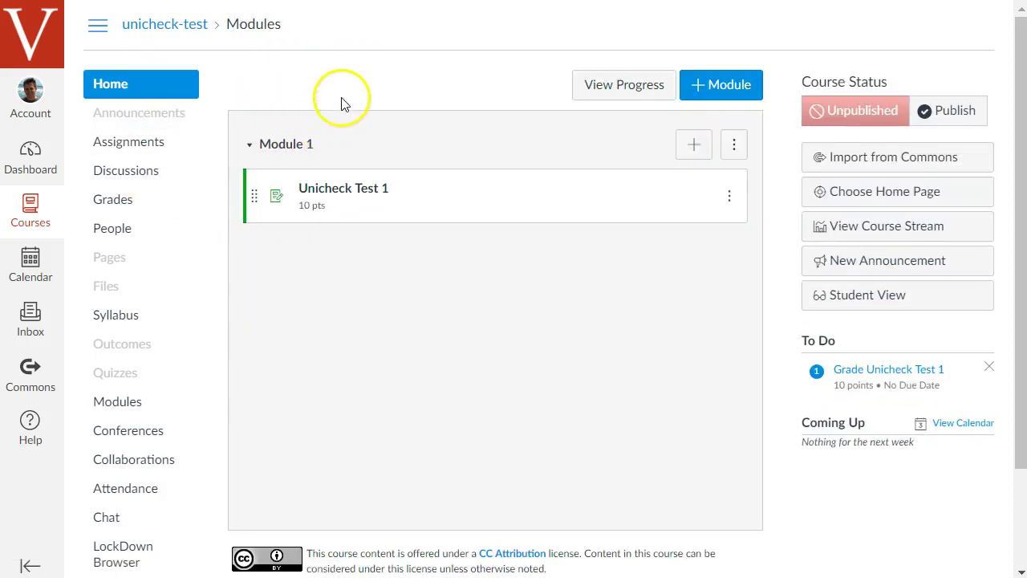
click(353, 198)
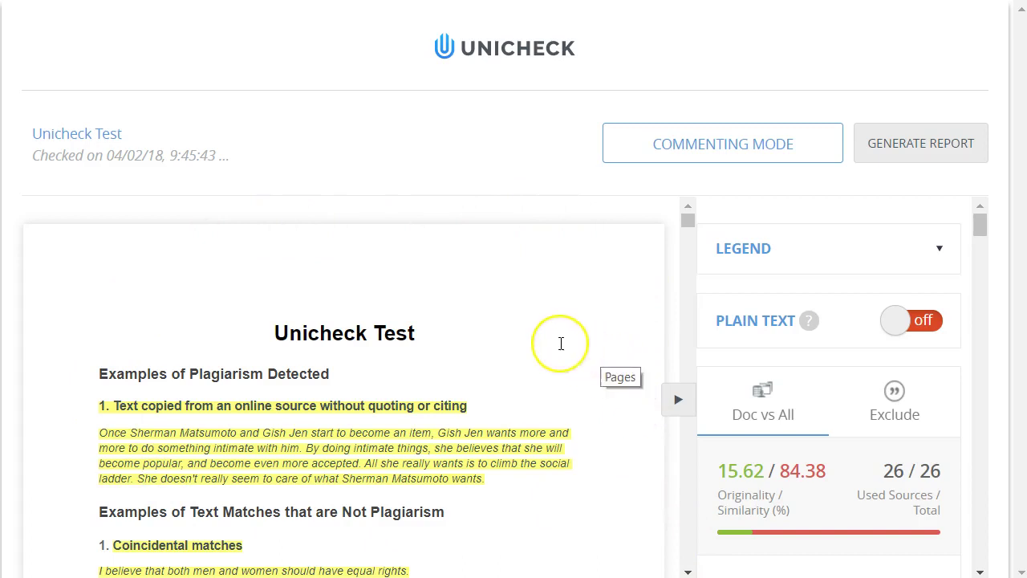
scroll(559, 344, down, 1)
scroll(561, 343, down, 1)
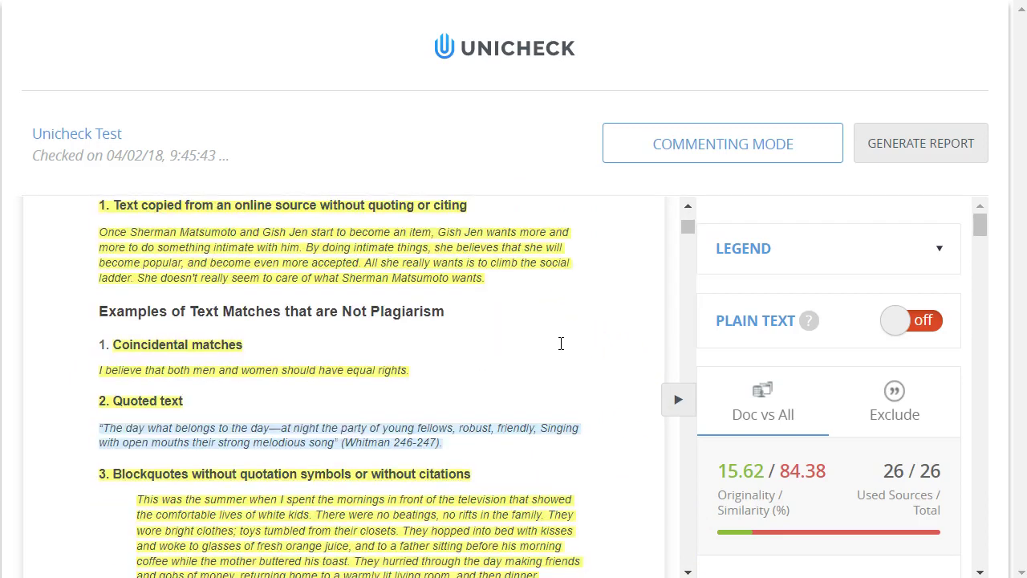
scroll(561, 343, down, 1)
scroll(561, 344, up, 3)
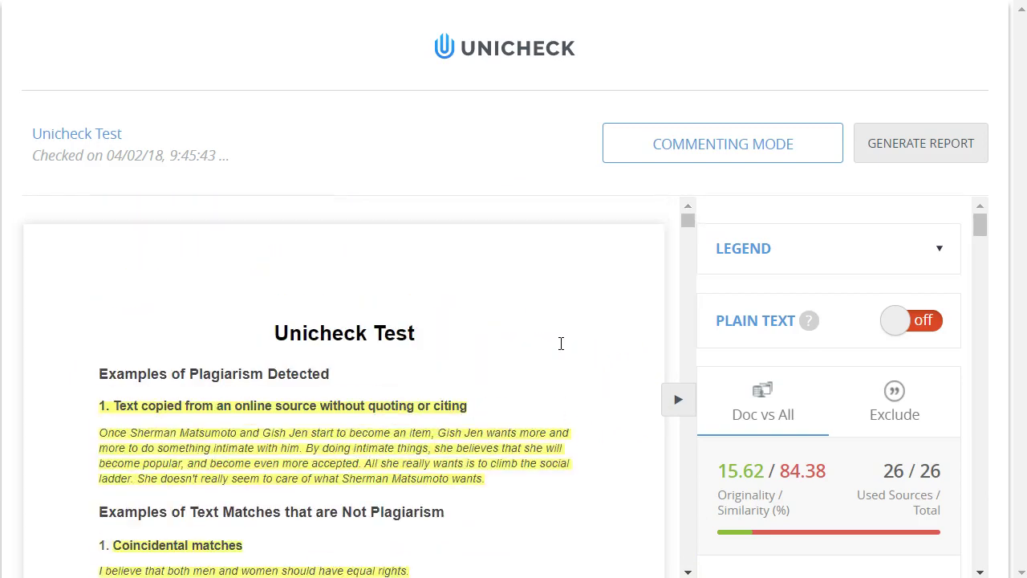
scroll(562, 346, down, 2)
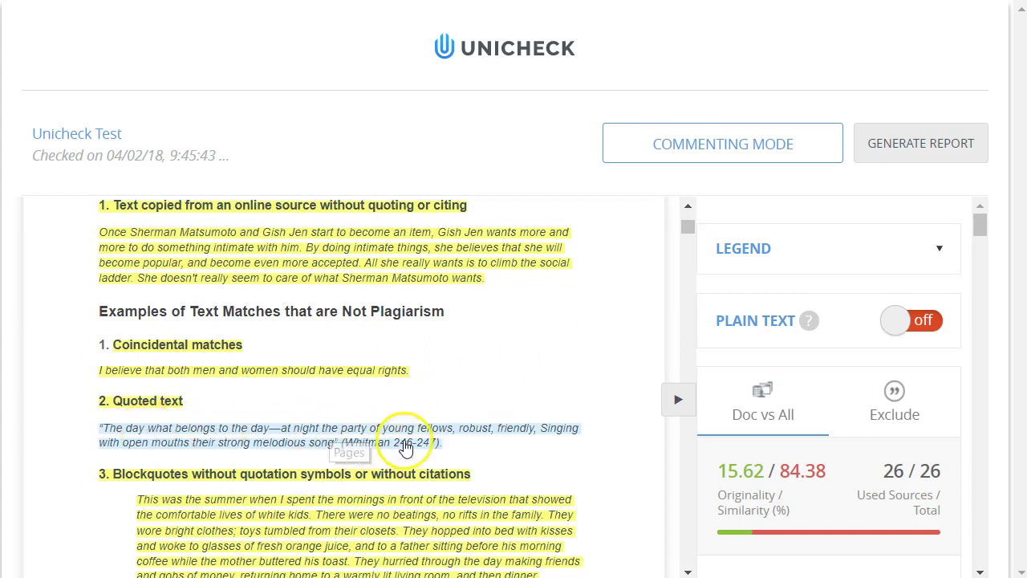
scroll(565, 370, up, 2)
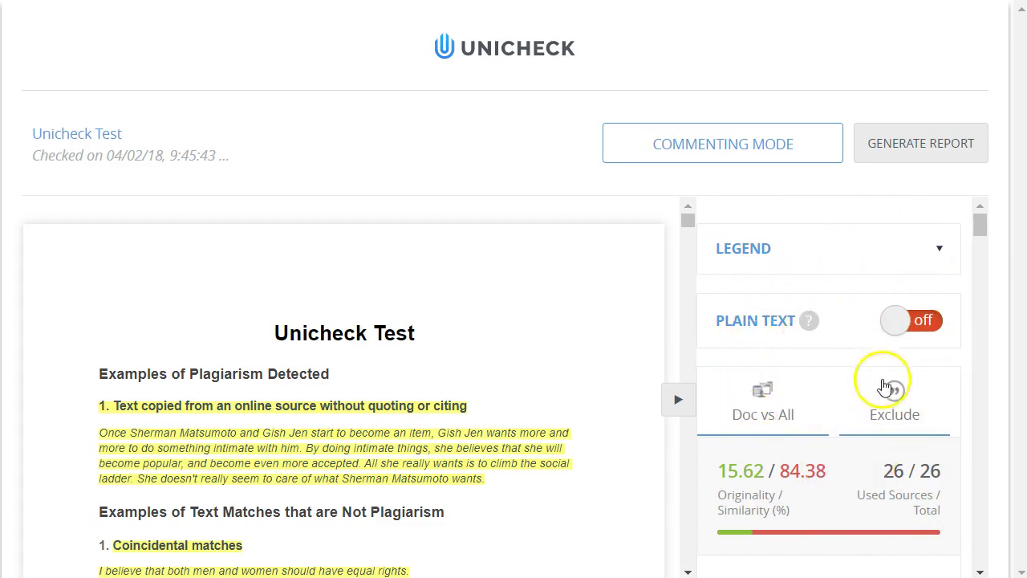
click(847, 254)
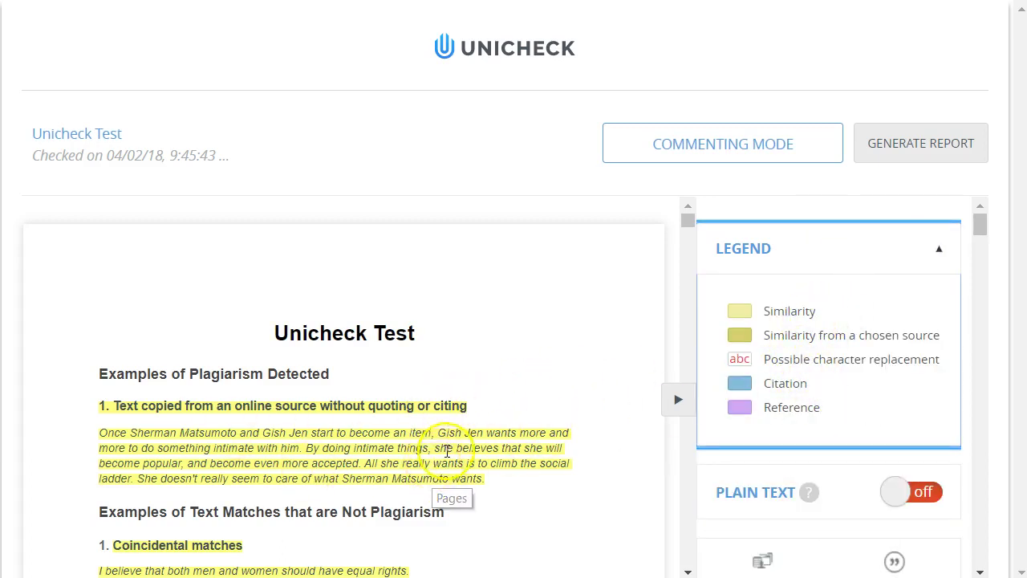
click(932, 255)
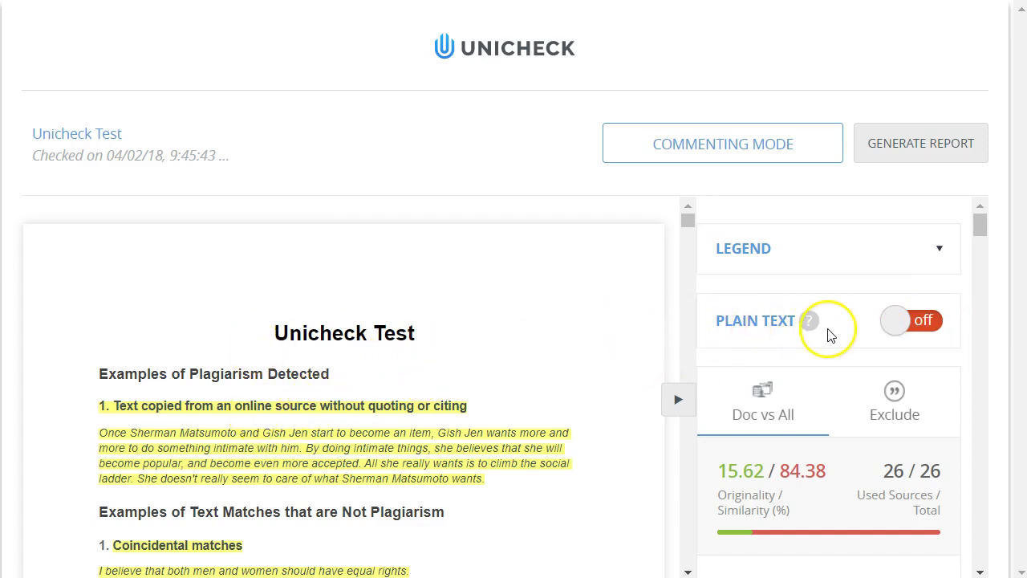
scroll(834, 335, down, 1)
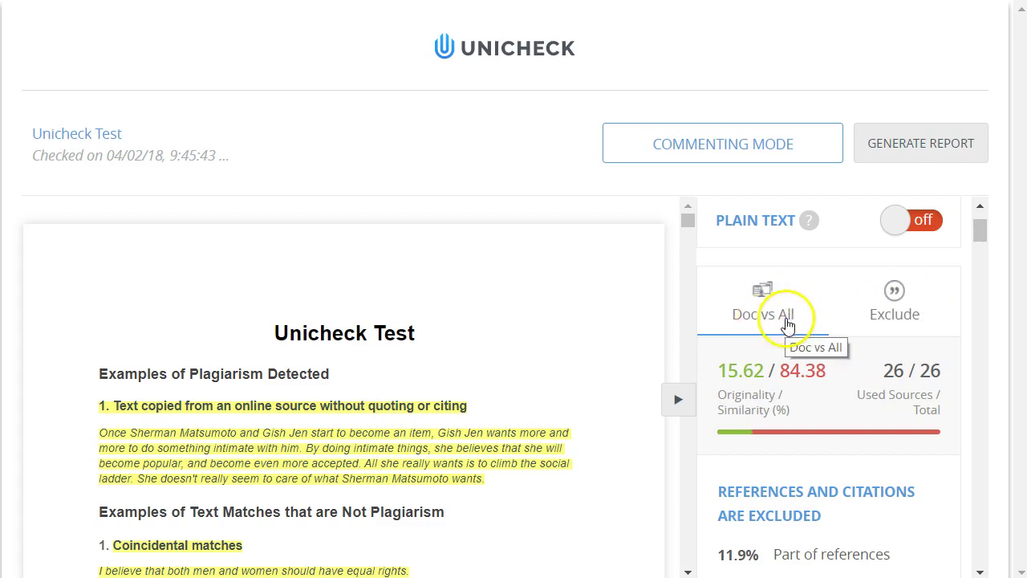
scroll(779, 321, down, 1)
scroll(779, 321, up, 1)
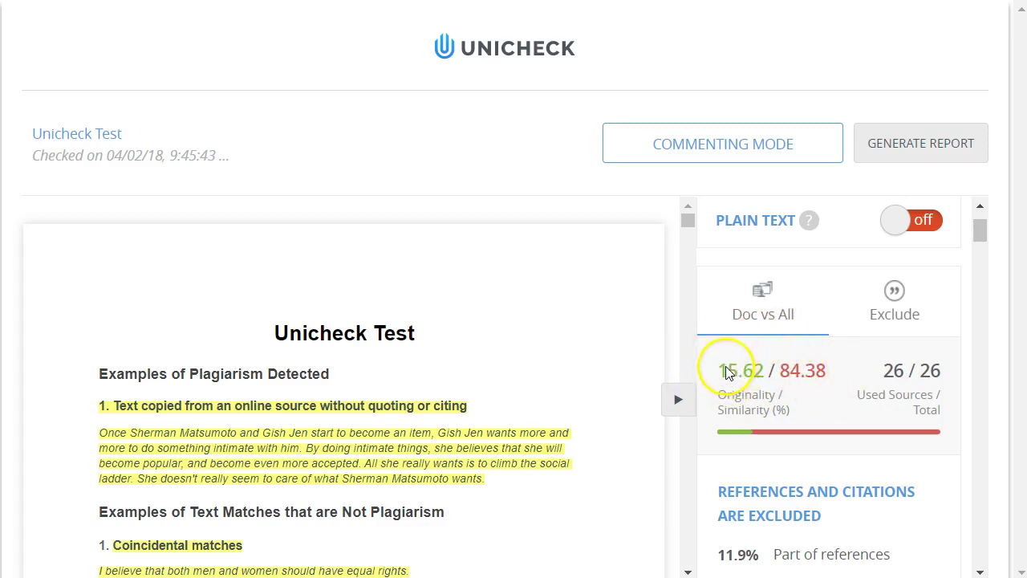
scroll(898, 464, down, 5)
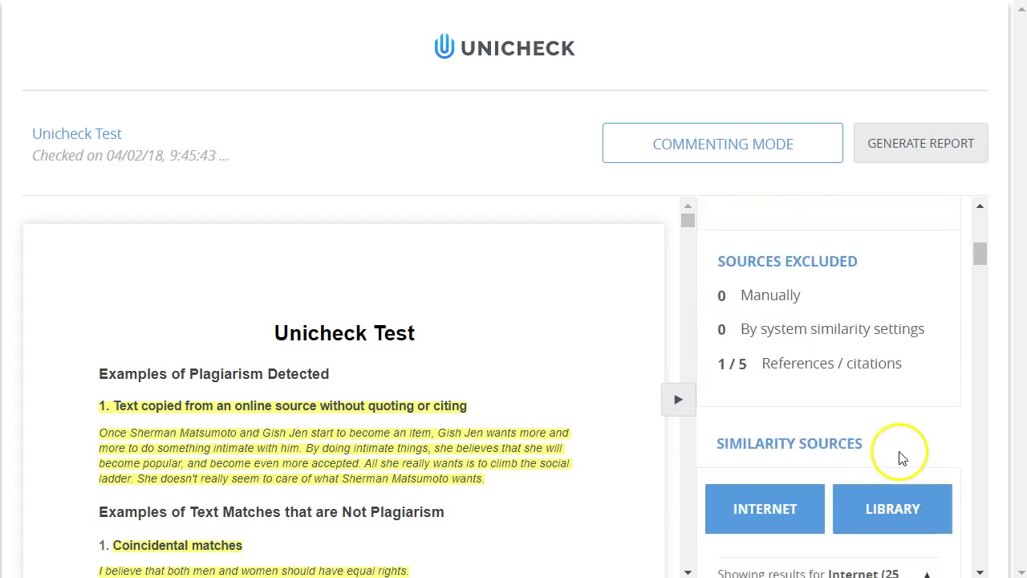
scroll(891, 409, down, 5)
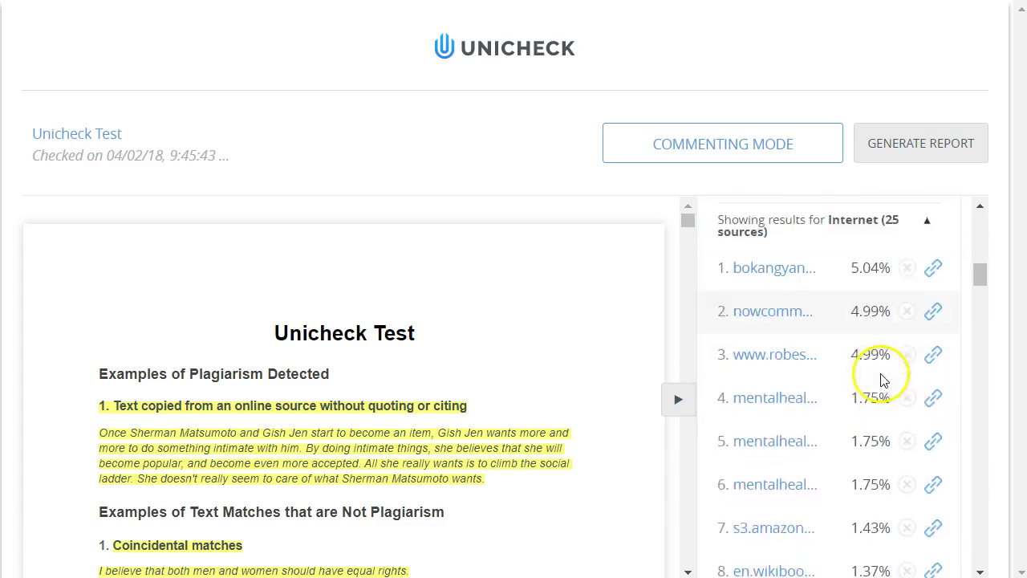
scroll(882, 379, down, 6)
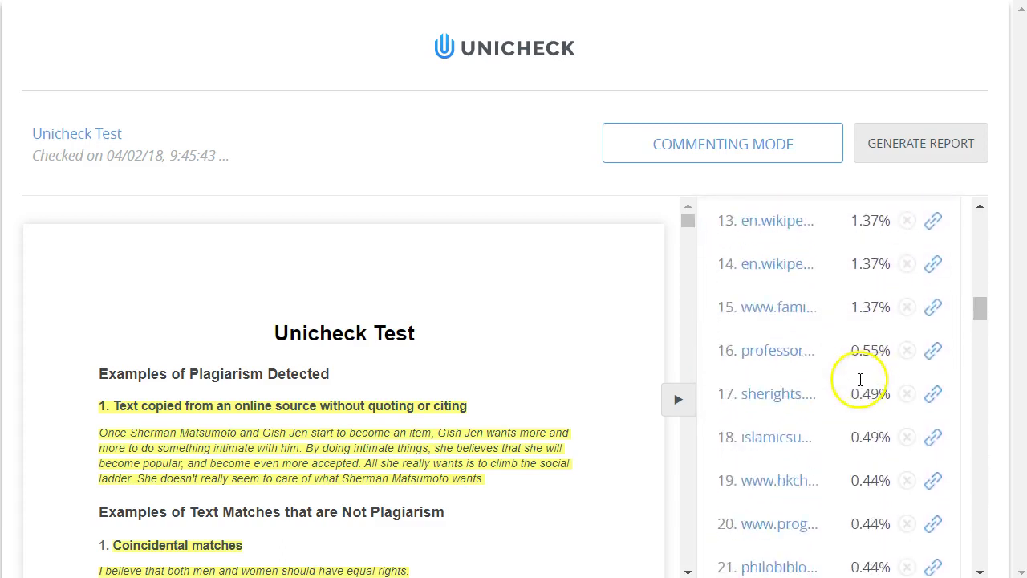
scroll(860, 379, down, 5)
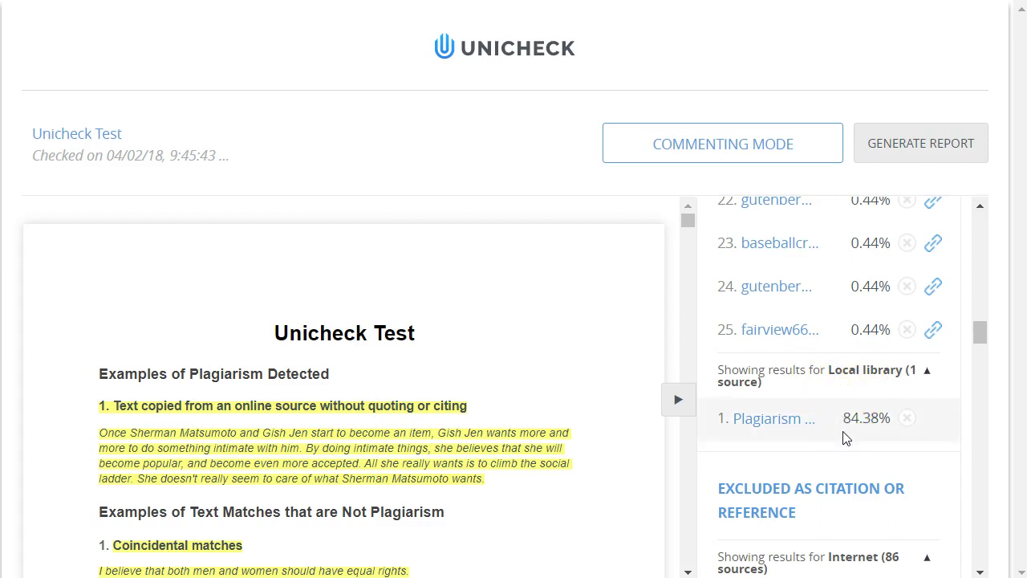
scroll(850, 438, up, 15)
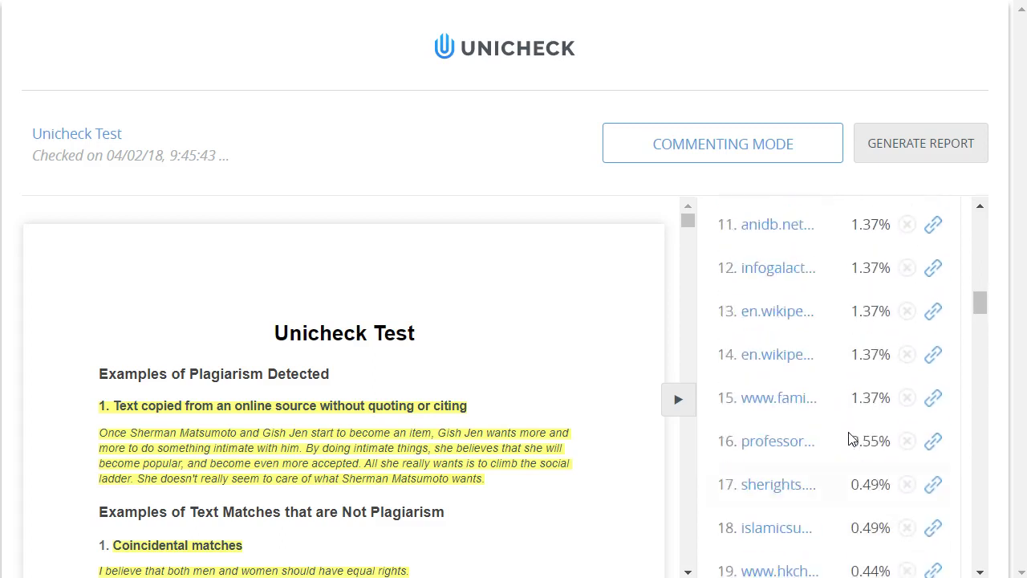
scroll(843, 441, up, 10)
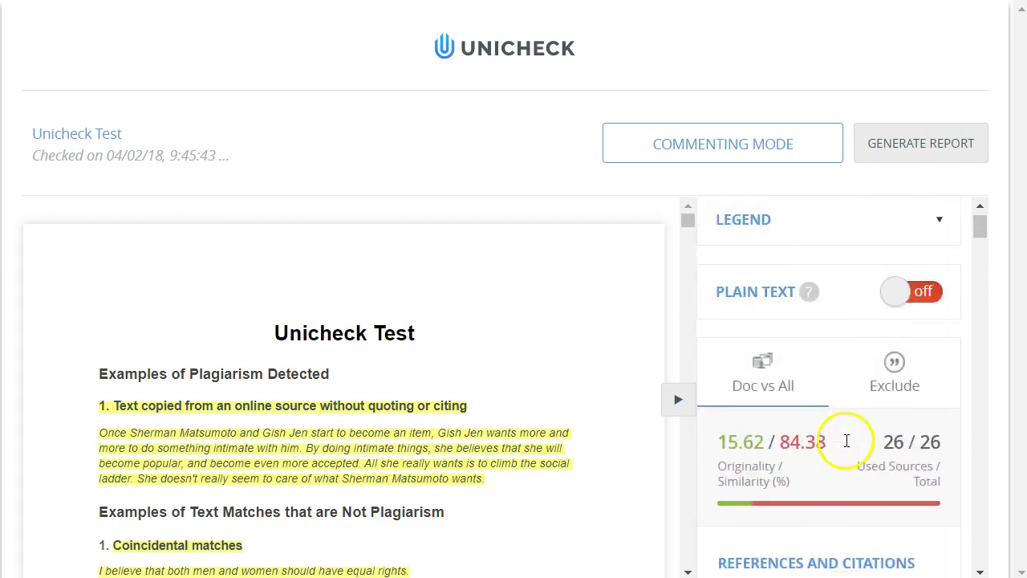
click(896, 388)
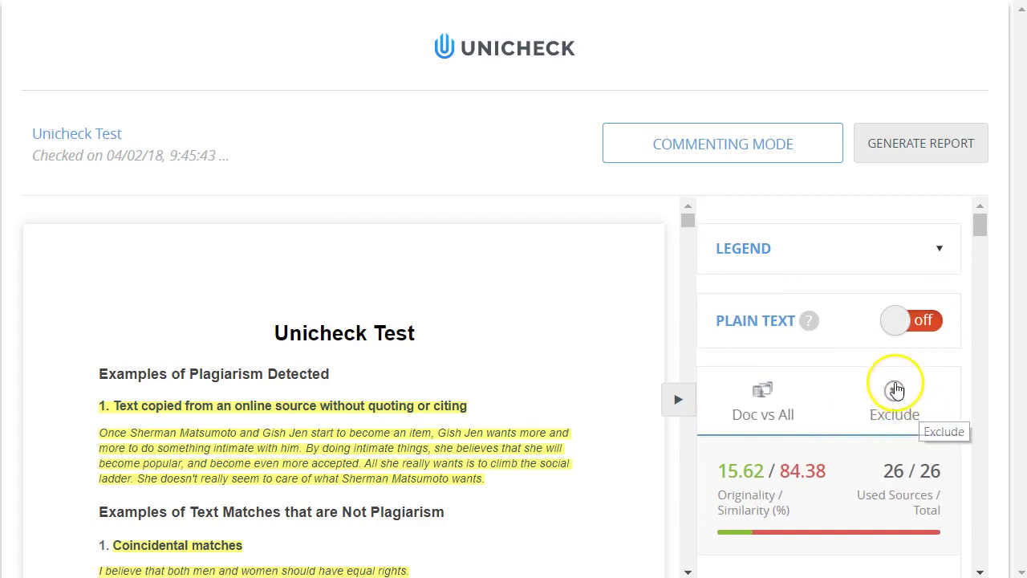
click(921, 403)
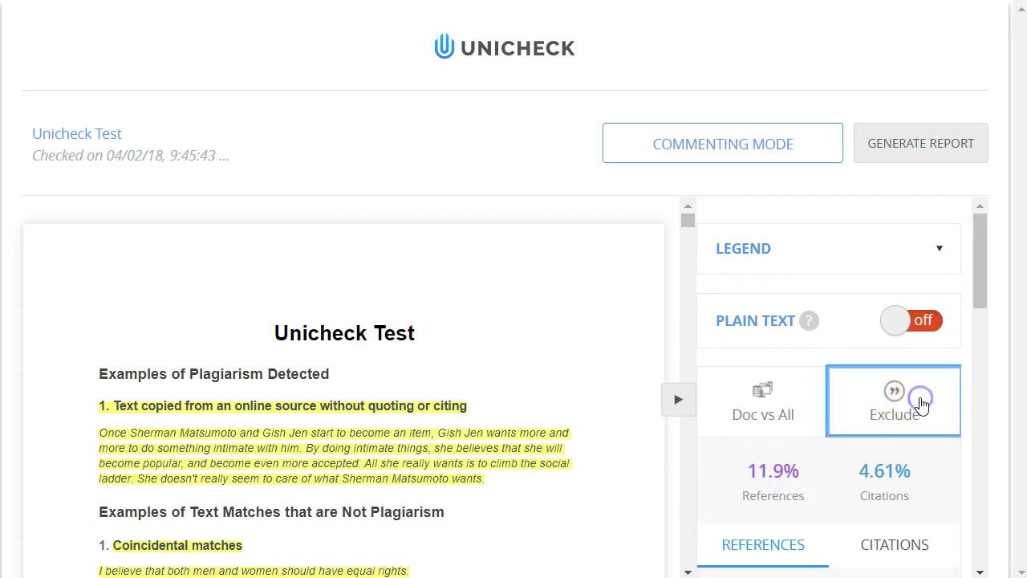
scroll(921, 404, down, 1)
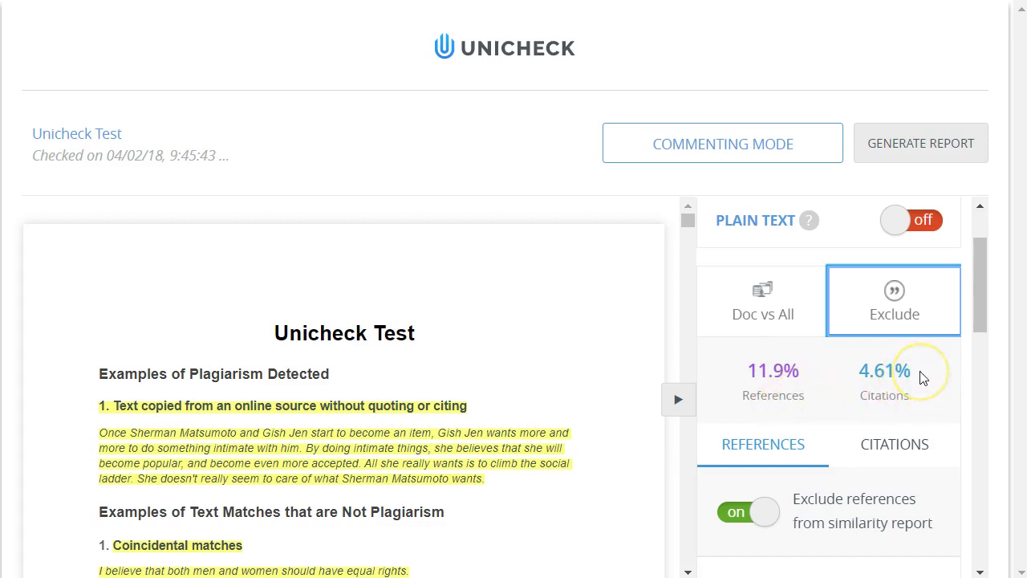
scroll(899, 350, up, 2)
click(769, 399)
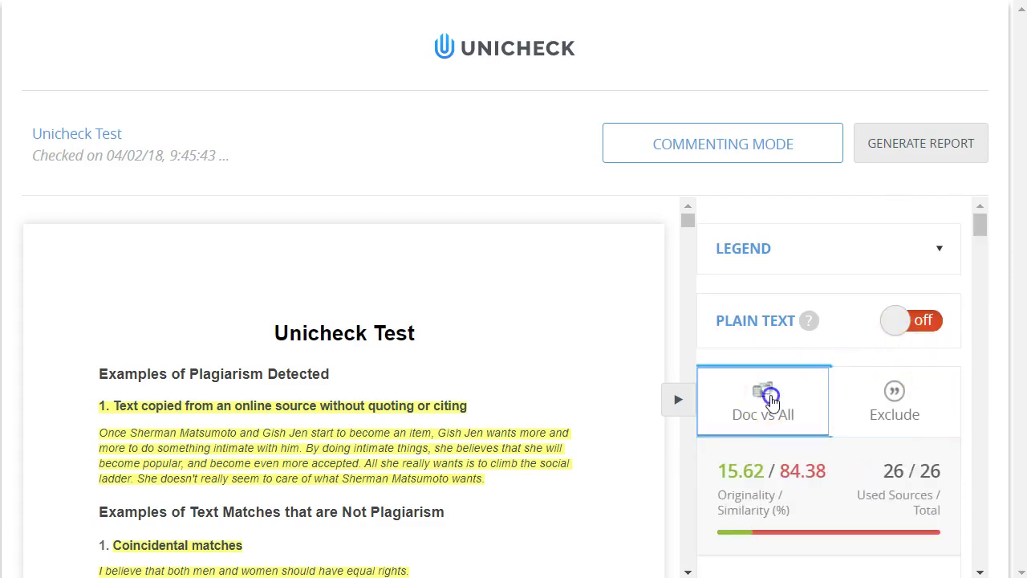
scroll(603, 378, down, 2)
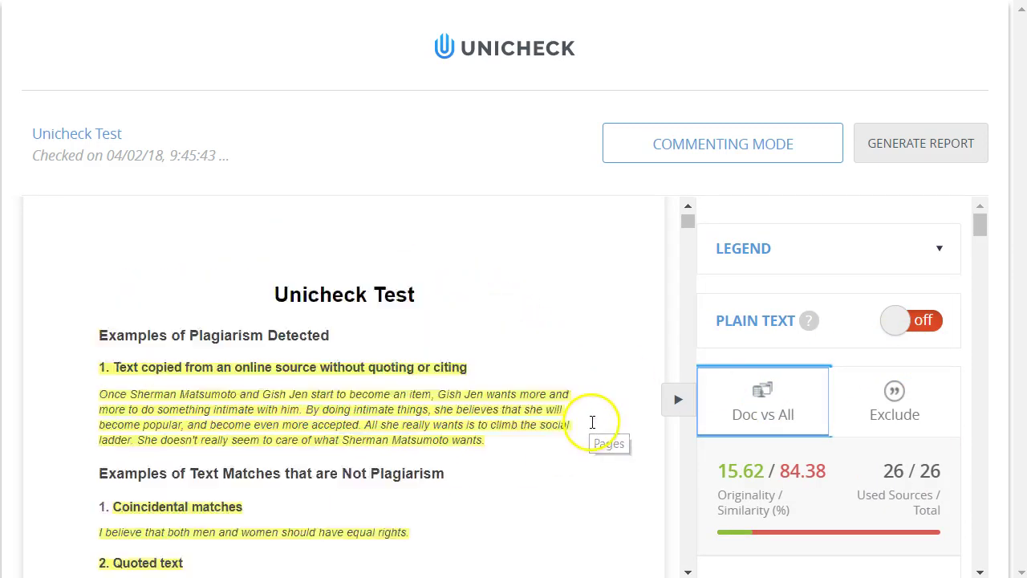
scroll(592, 422, up, 2)
scroll(827, 433, down, 3)
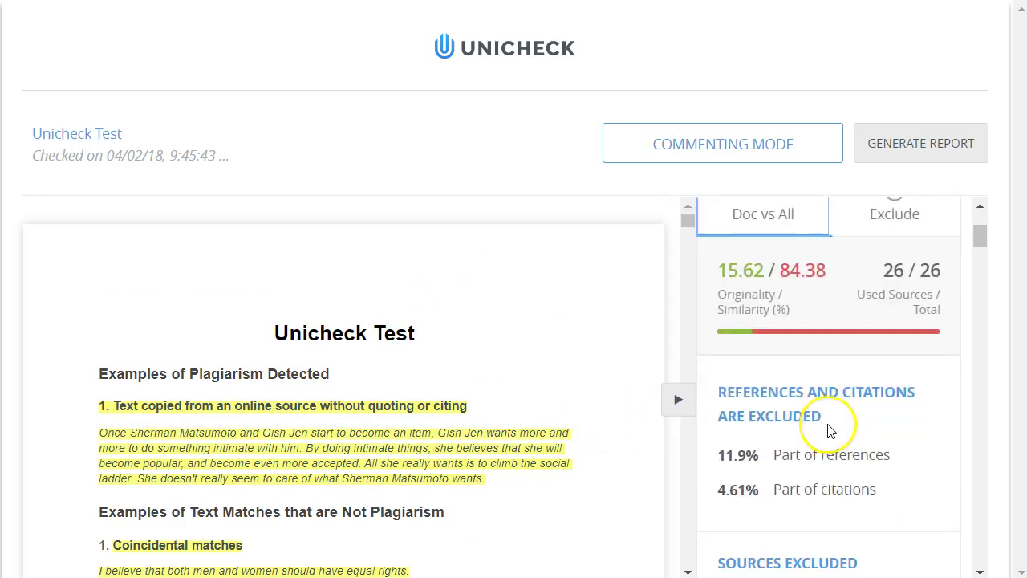
scroll(835, 425, down, 10)
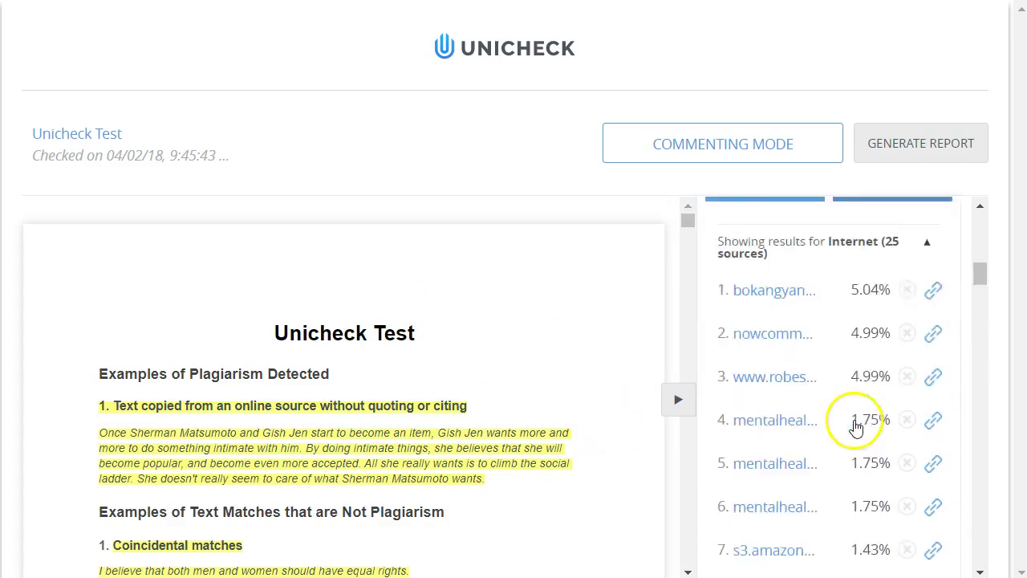
- Omit the 84.38% Local library source so similarity drops to 8% using 25 of 26 sources
scroll(857, 425, down, 12)
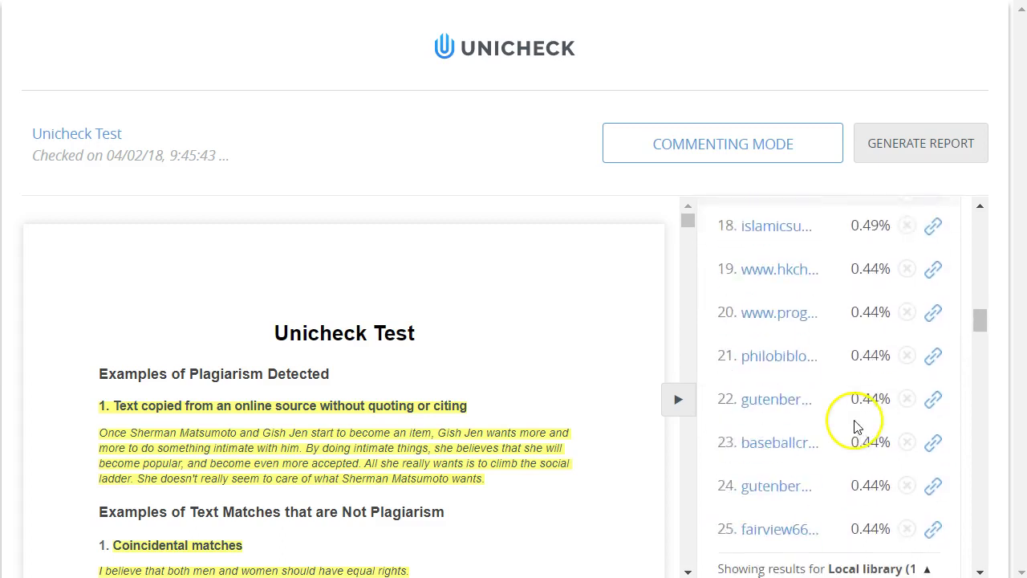
scroll(887, 385, up, 1)
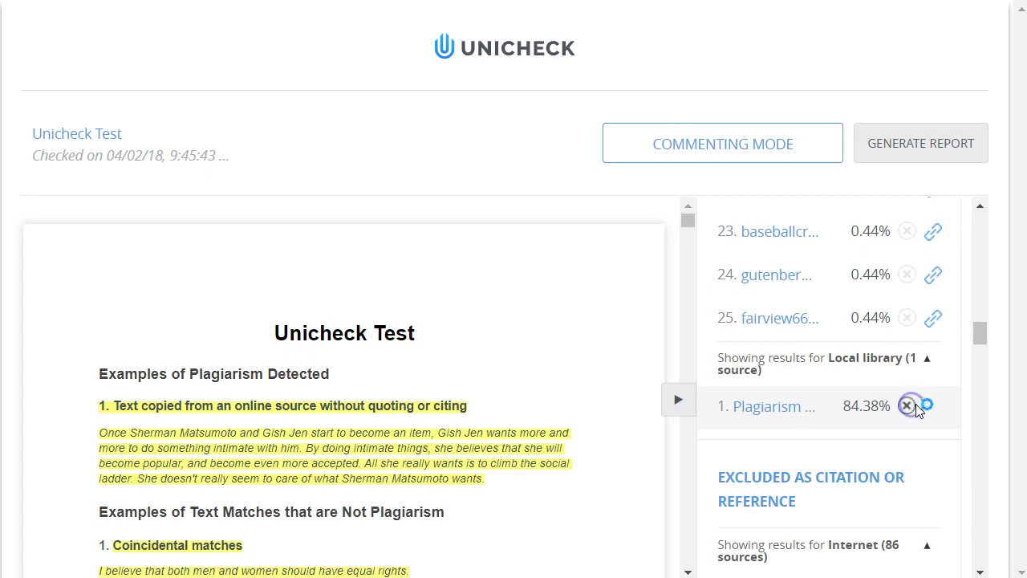
click(915, 406)
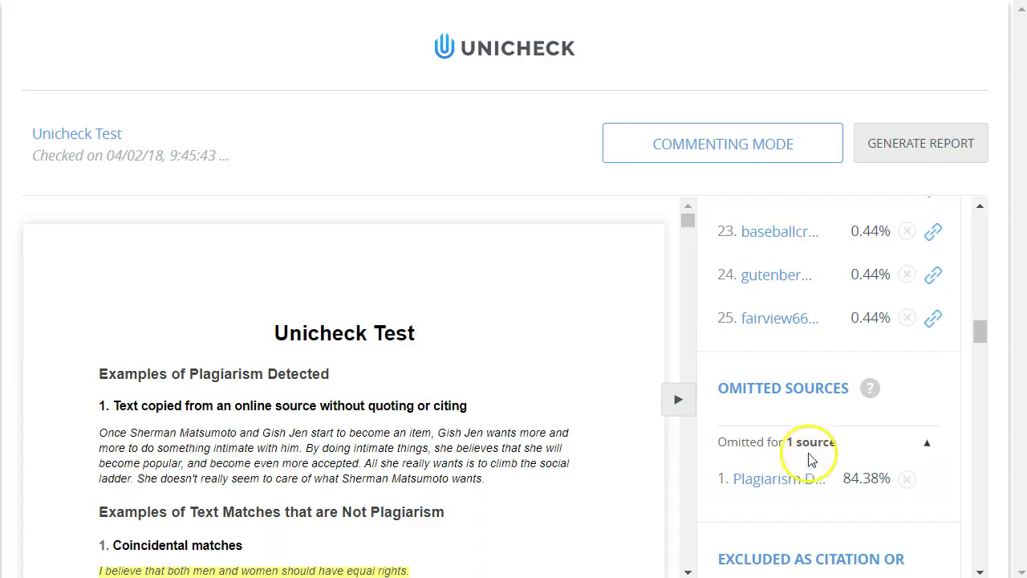
scroll(923, 449, up, 15)
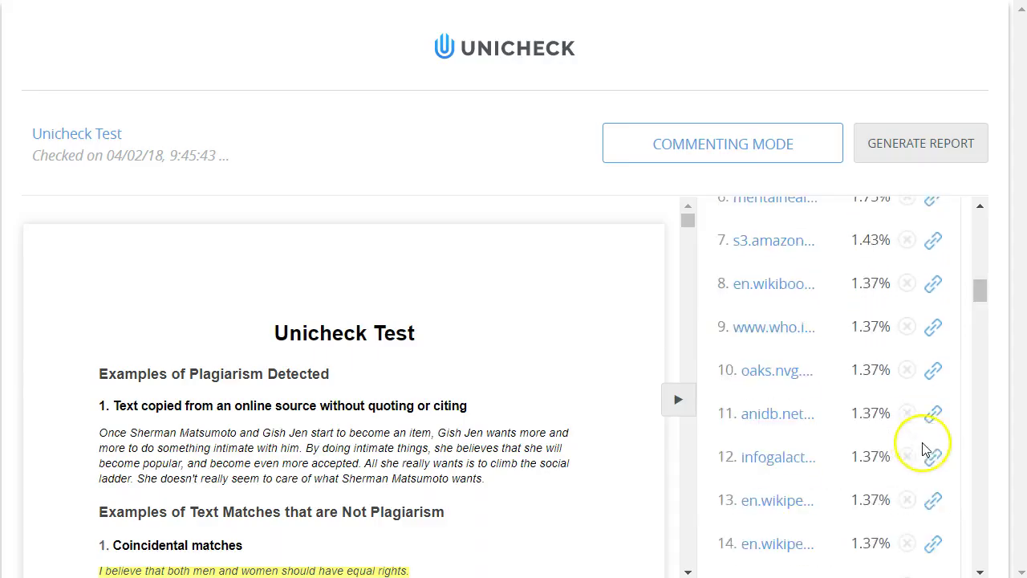
scroll(843, 425, down, 2)
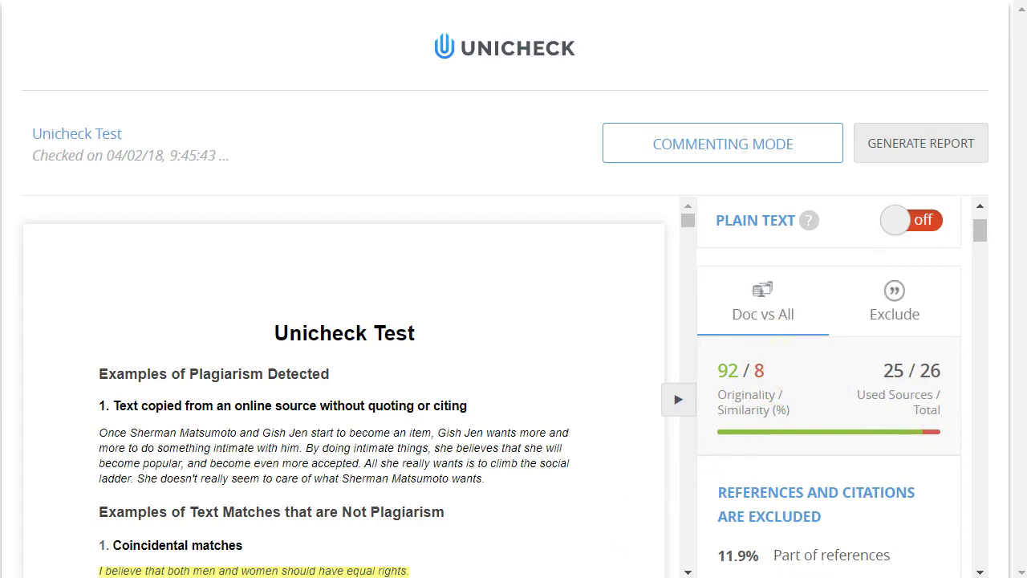
scroll(829, 385, down, 1)
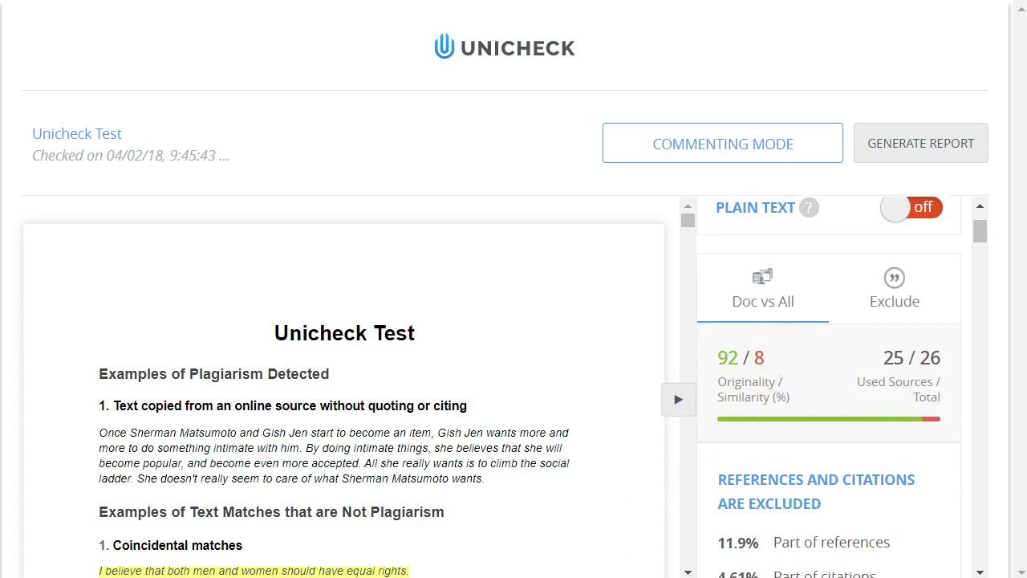
scroll(581, 384, down, 2)
click(580, 367)
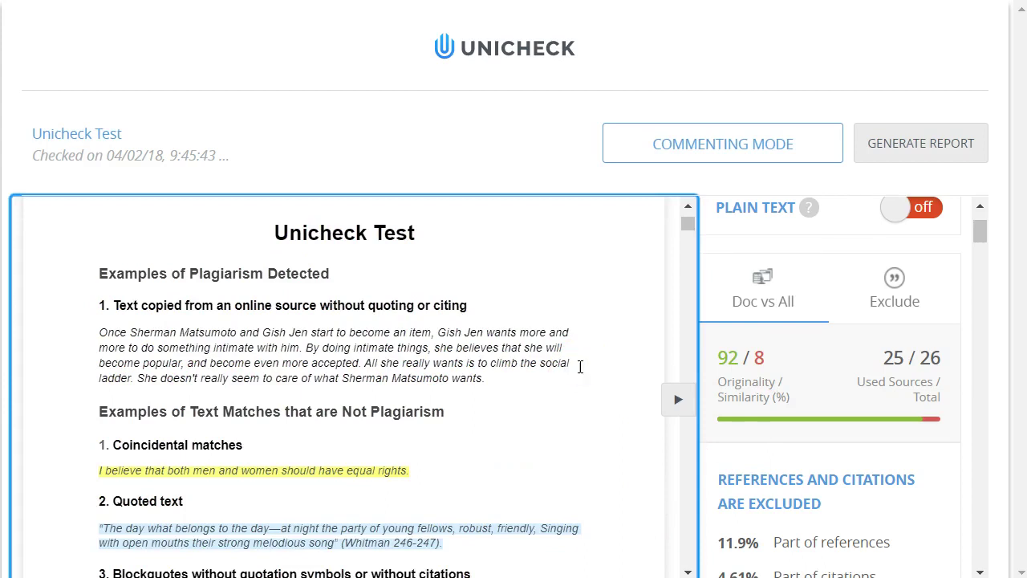
scroll(570, 388, down, 2)
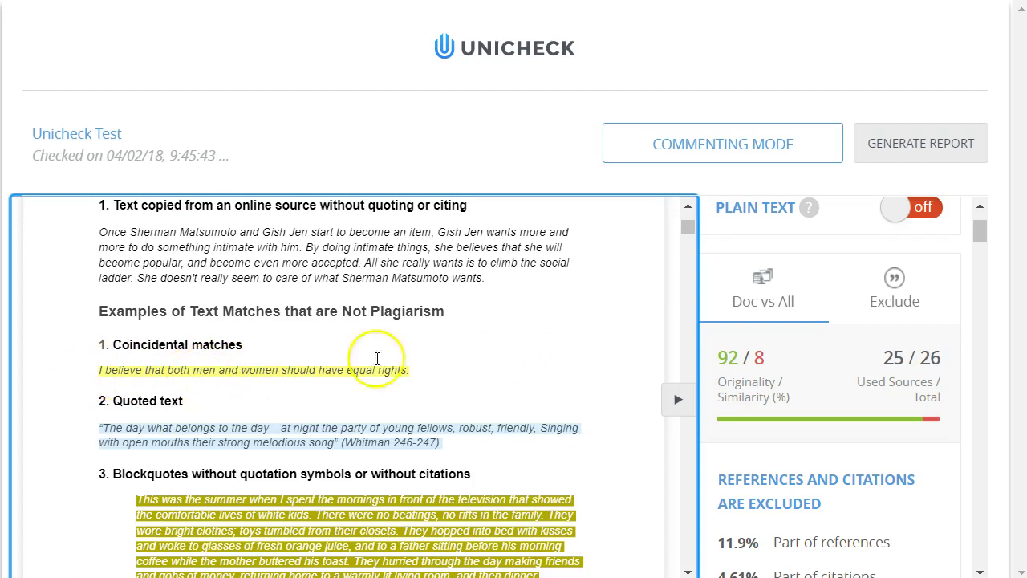
scroll(842, 353, up, 2)
click(852, 247)
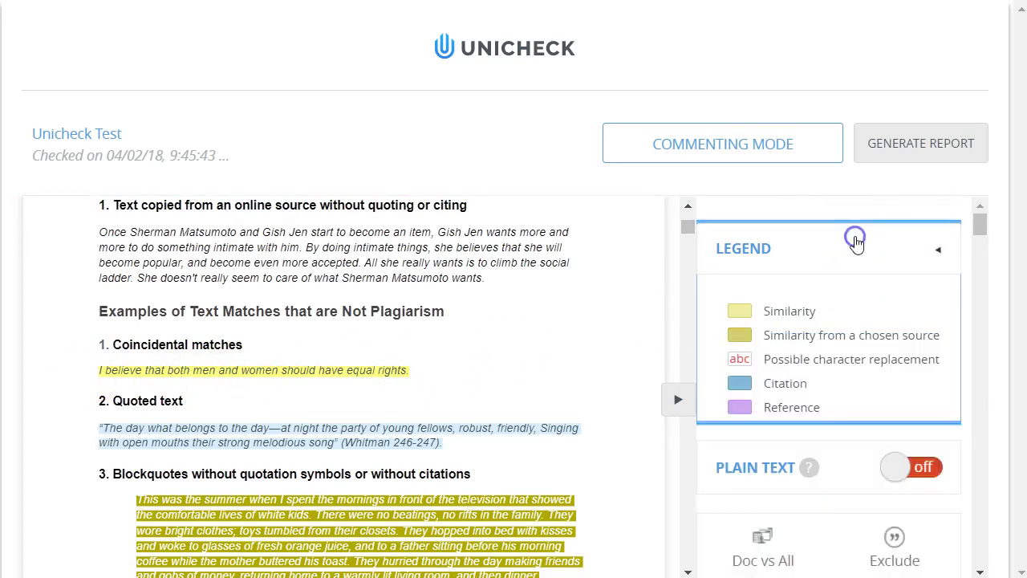
click(873, 250)
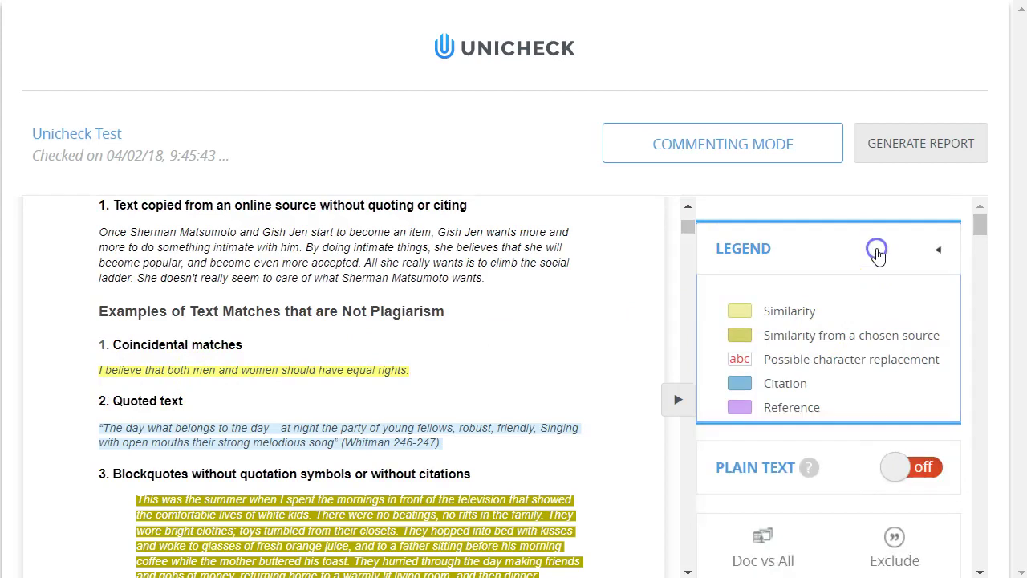
click(539, 316)
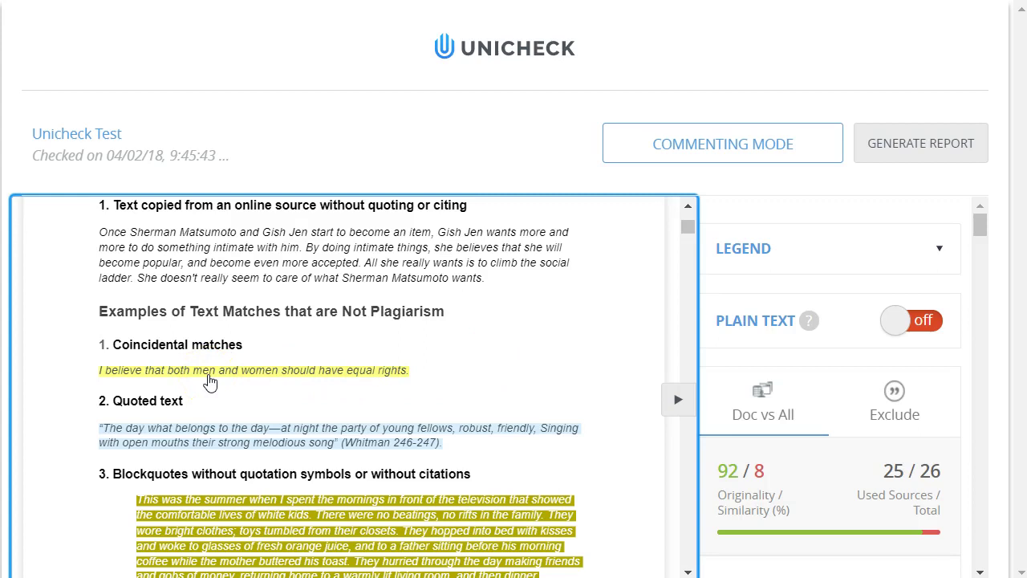
- Omit source 16 (0.55%), which matches the coincidental-match sentence, from the similarity sources
click(263, 378)
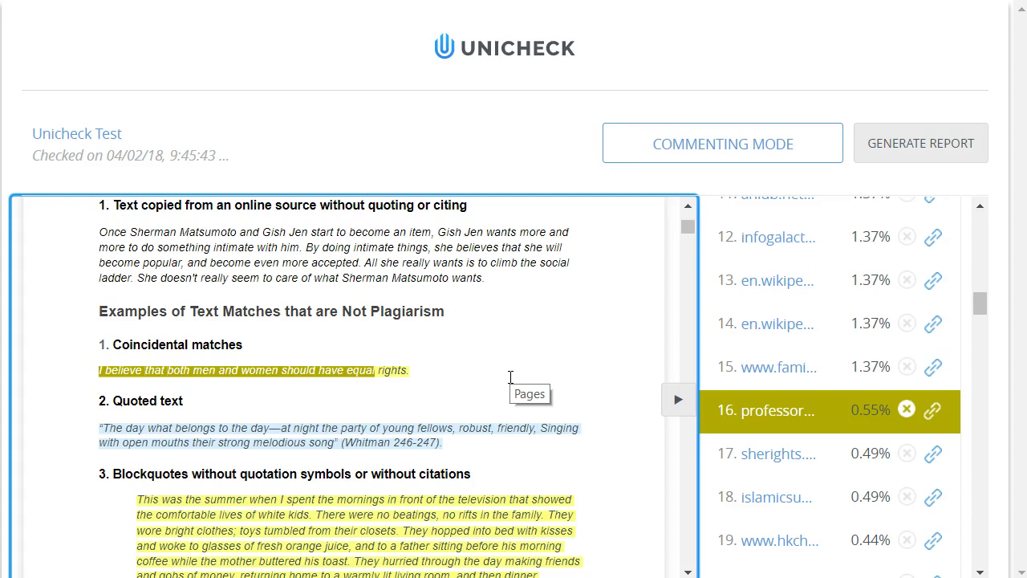
click(909, 411)
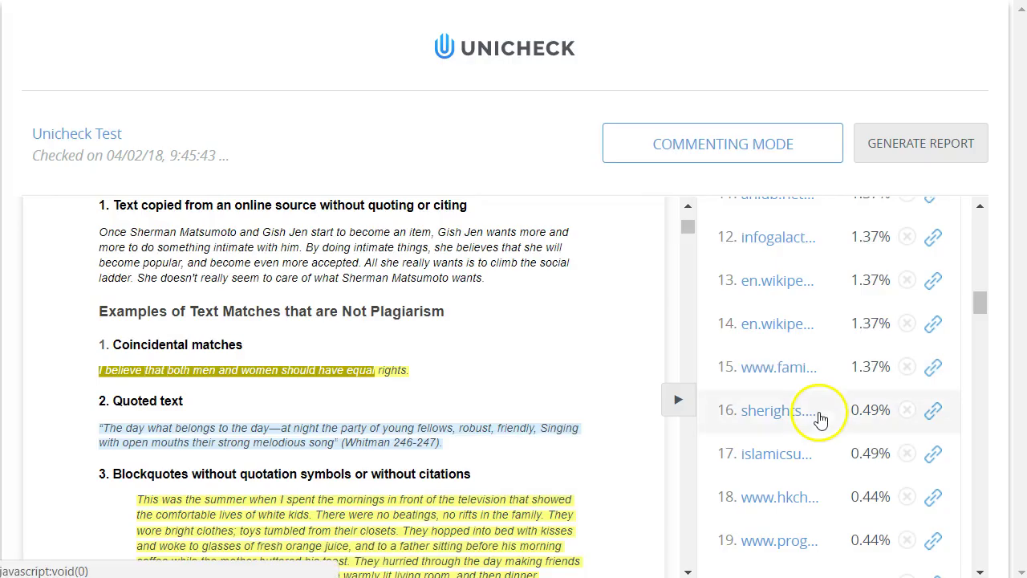
click(405, 379)
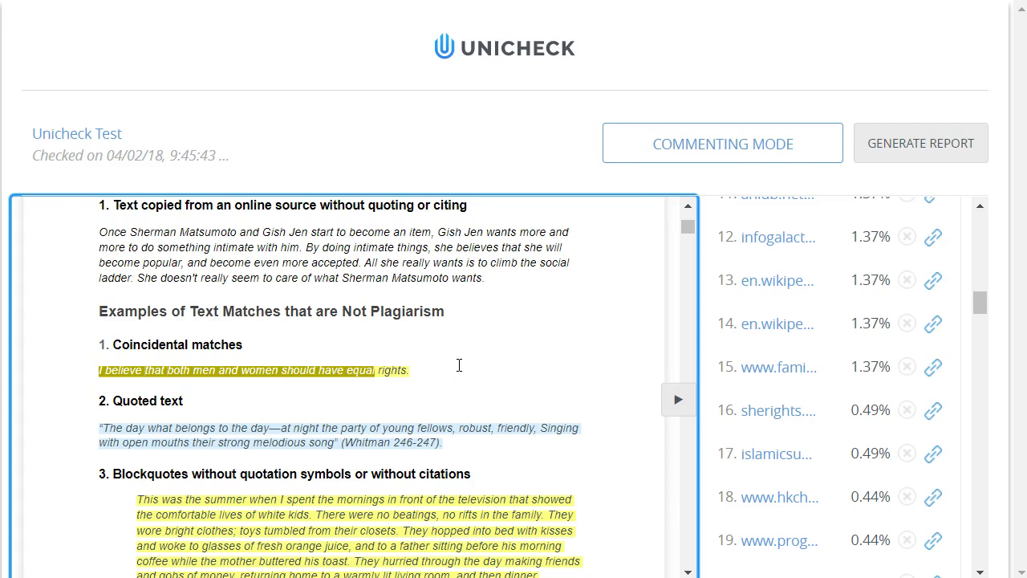
- Select the start of the coincidental-match sentence and scroll further down the report
click(431, 368)
click(425, 367)
drag(426, 366, 153, 371)
scroll(529, 344, down, 1)
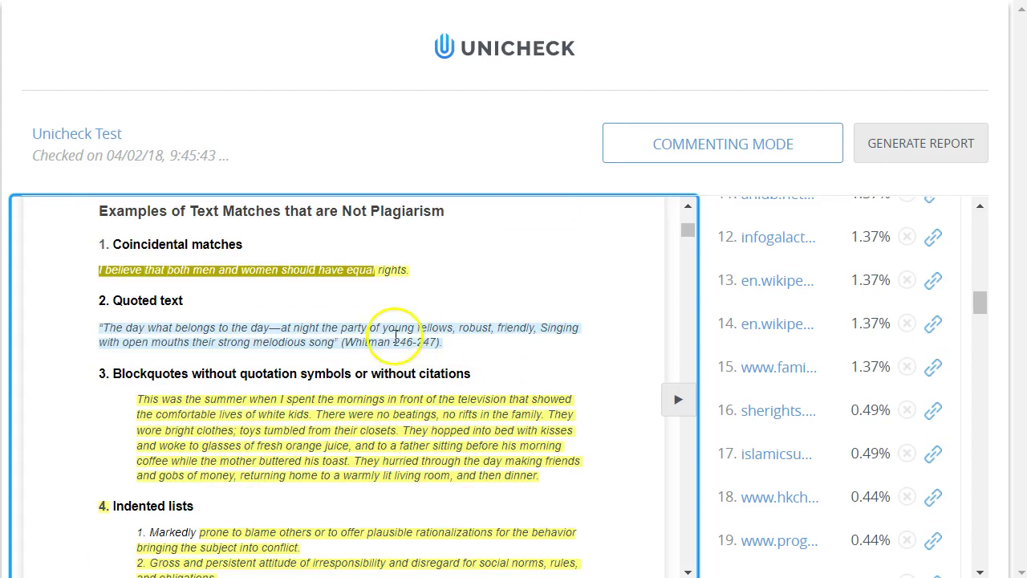
- Check the quoted Whitman passage's citation details, then show the 5.04% Internet source matching the blockquote
click(218, 336)
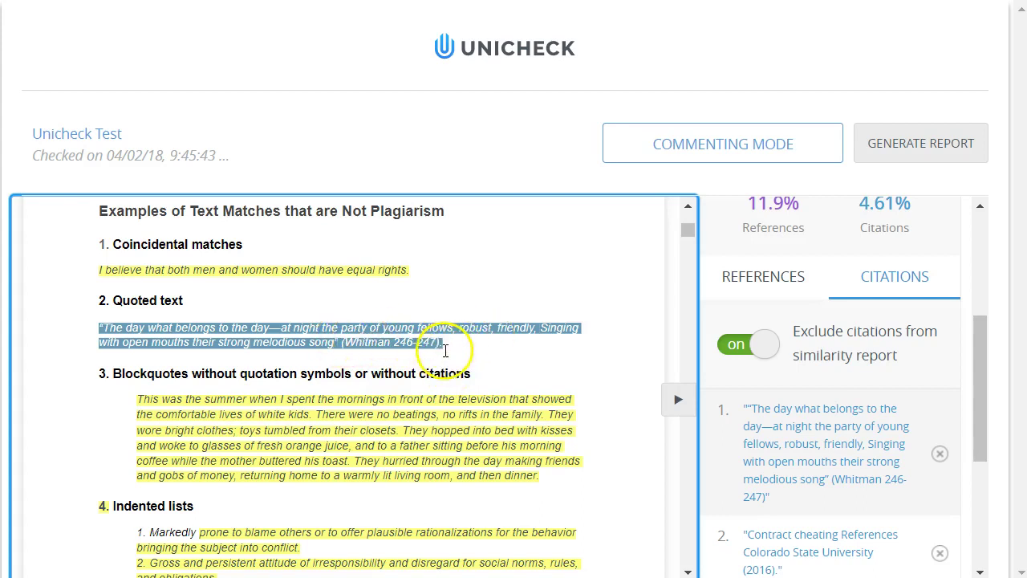
drag(446, 350, 445, 351)
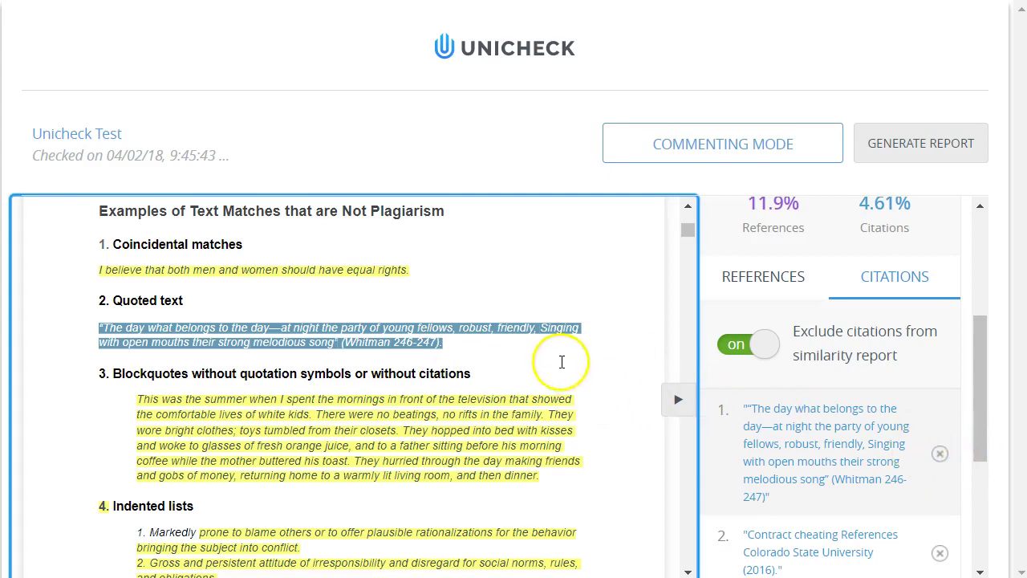
click(539, 351)
scroll(543, 337, down, 1)
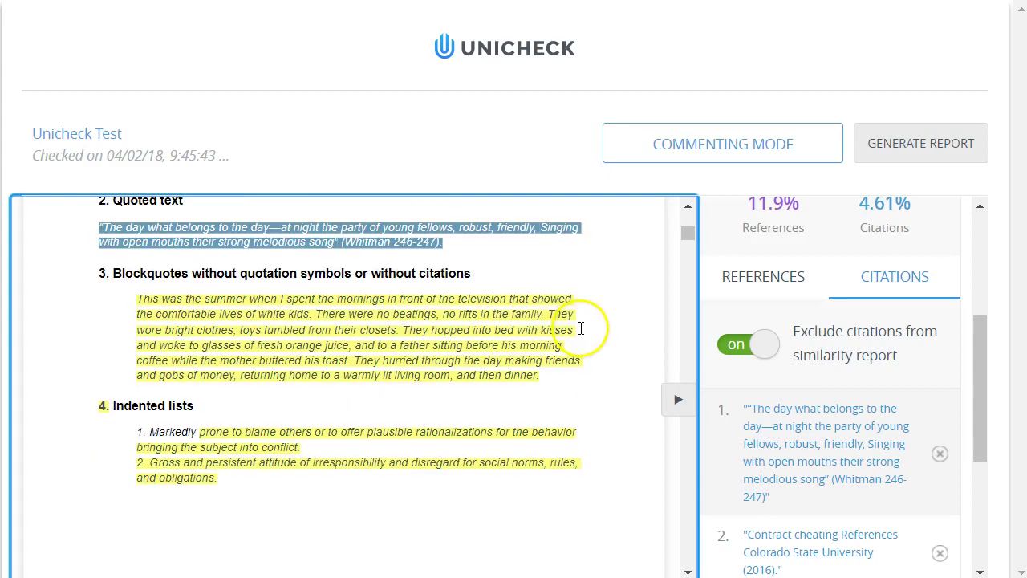
click(449, 321)
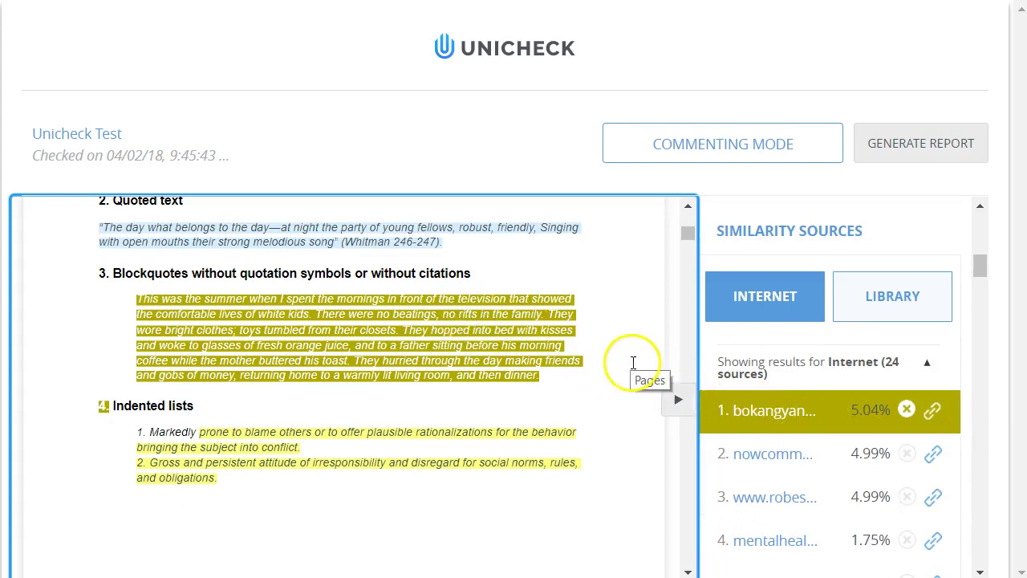
click(617, 329)
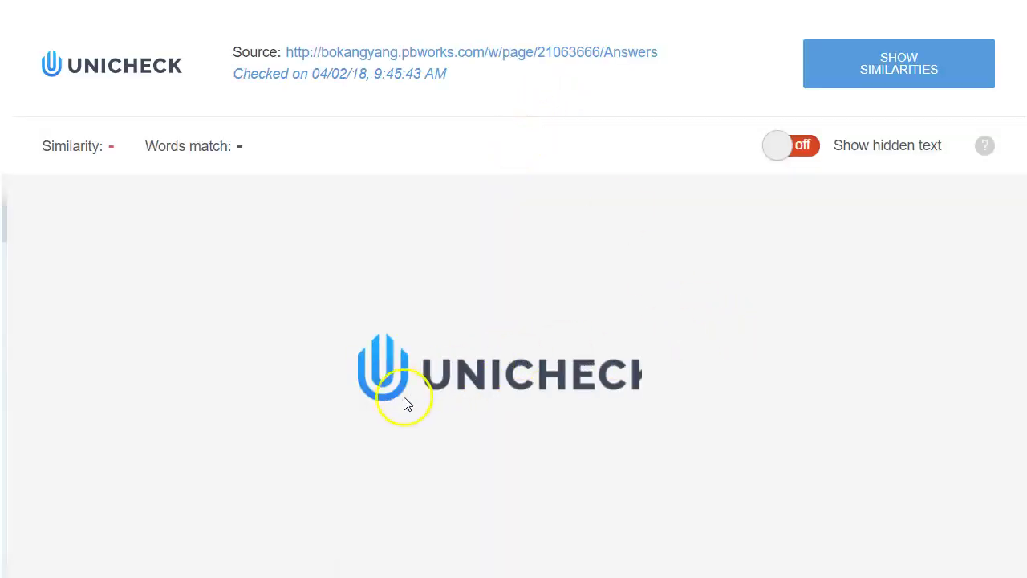
scroll(450, 401, down, 1)
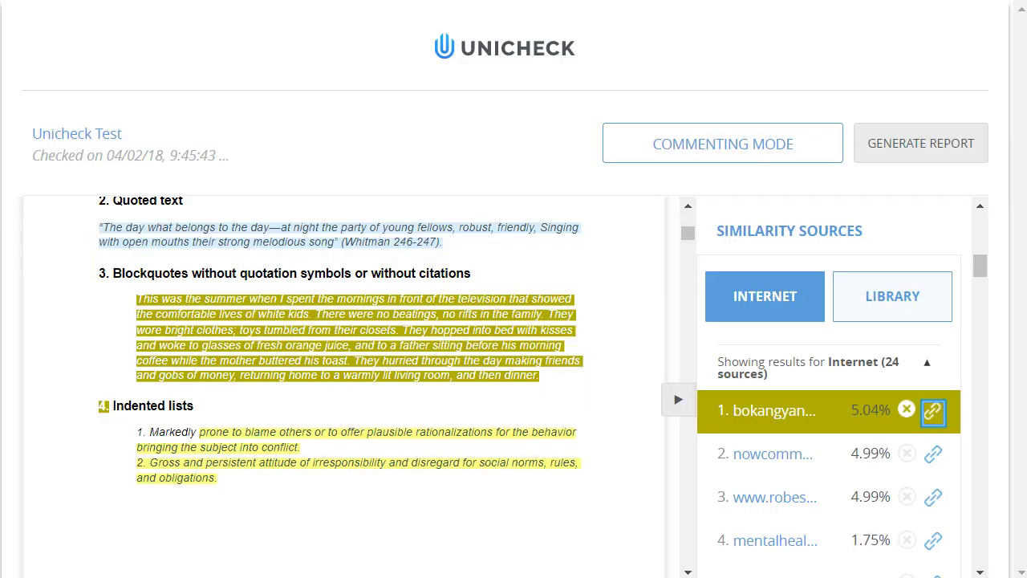
click(905, 413)
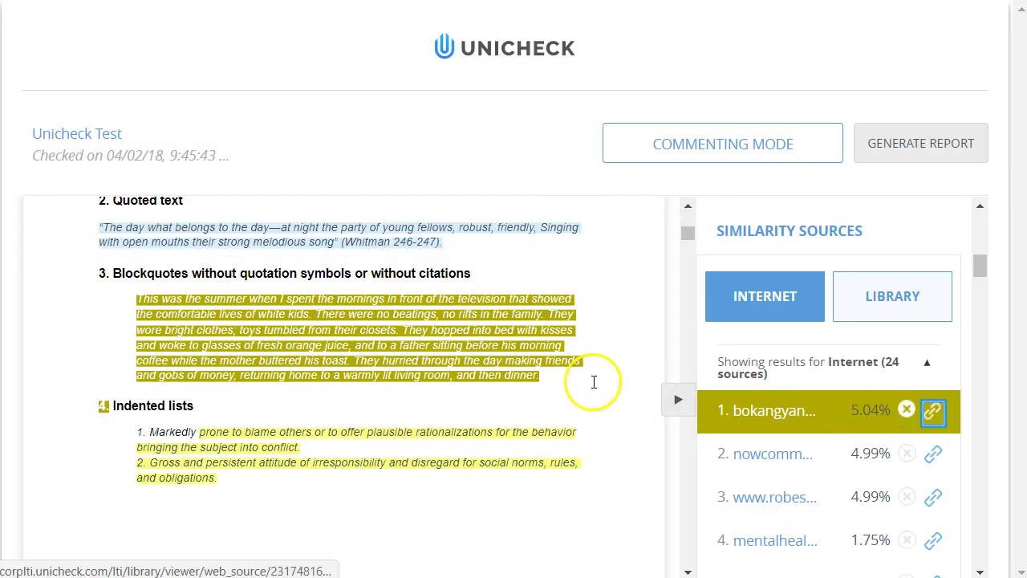
click(589, 381)
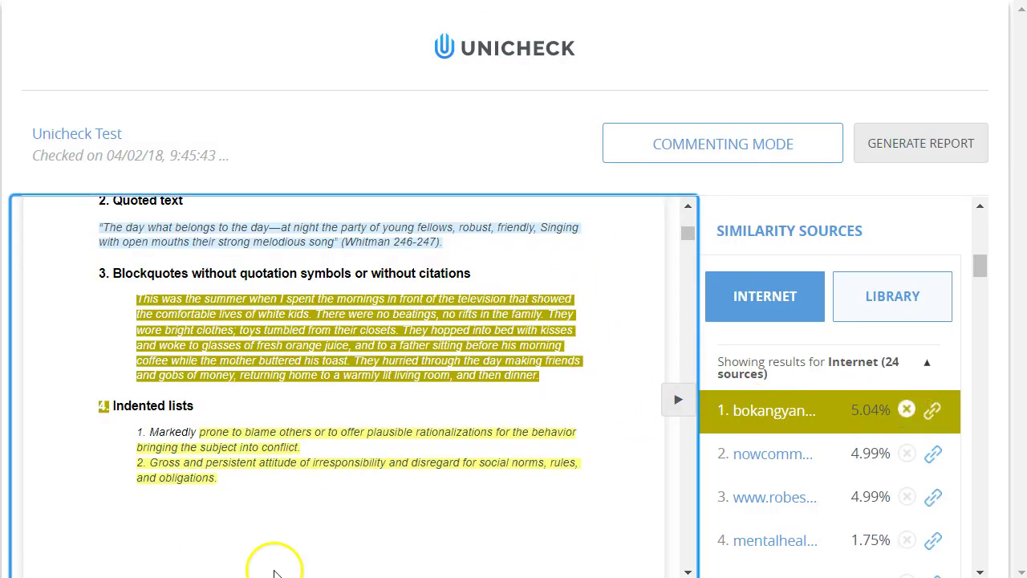
scroll(273, 573, down, 6)
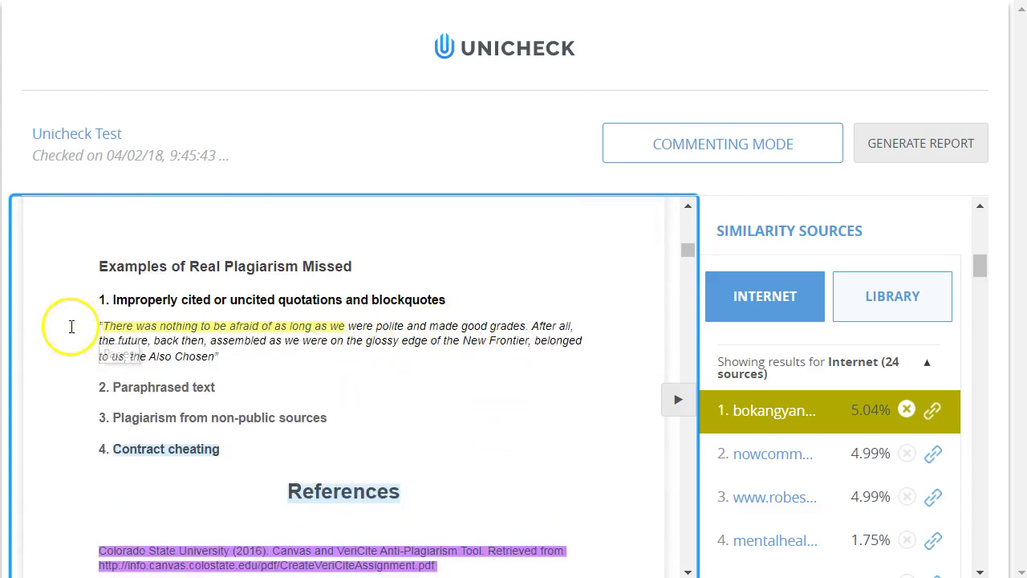
scroll(593, 423, down, 4)
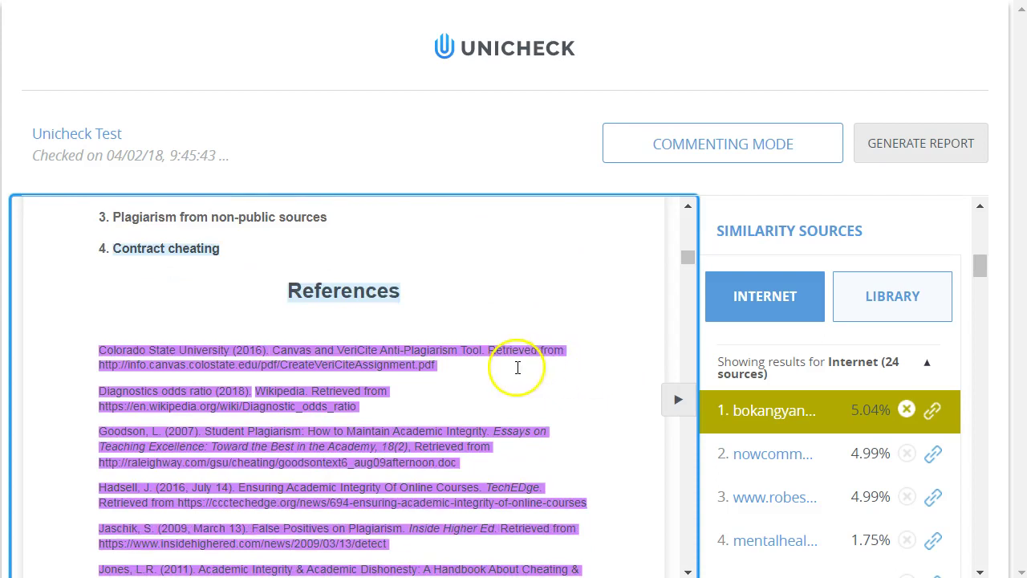
scroll(517, 368, down, 2)
scroll(517, 368, up, 3)
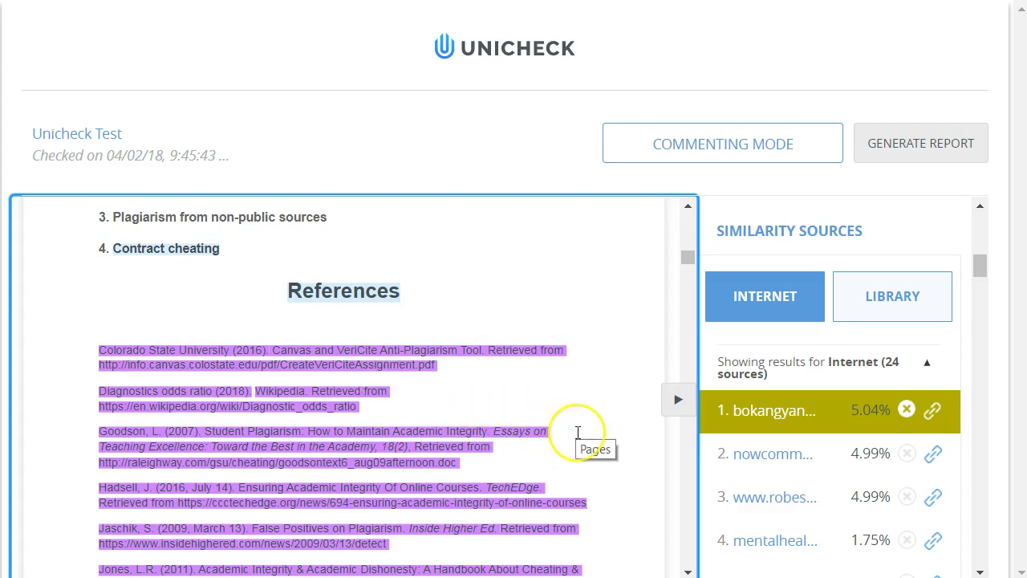
click(350, 500)
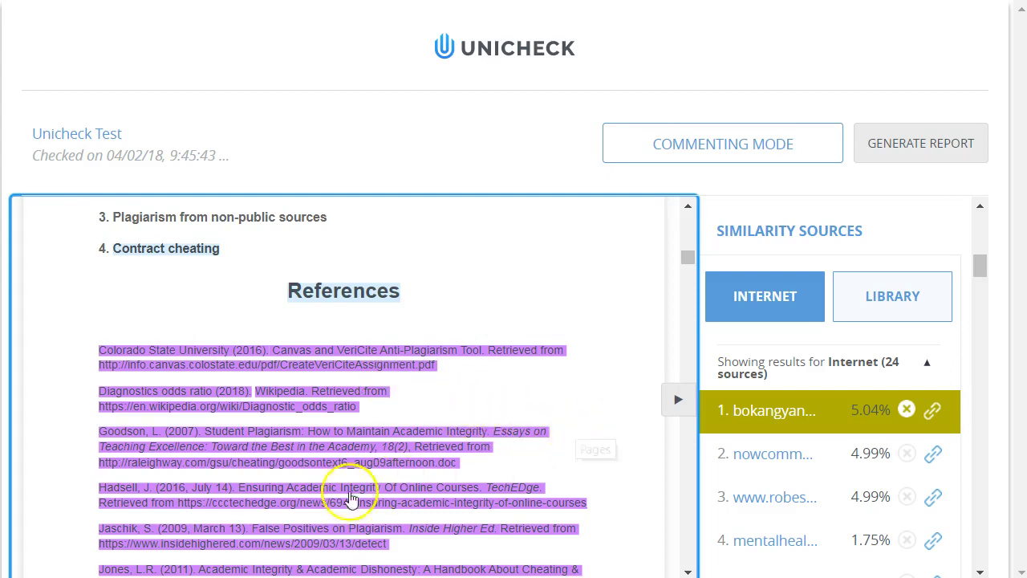
scroll(628, 350, up, 10)
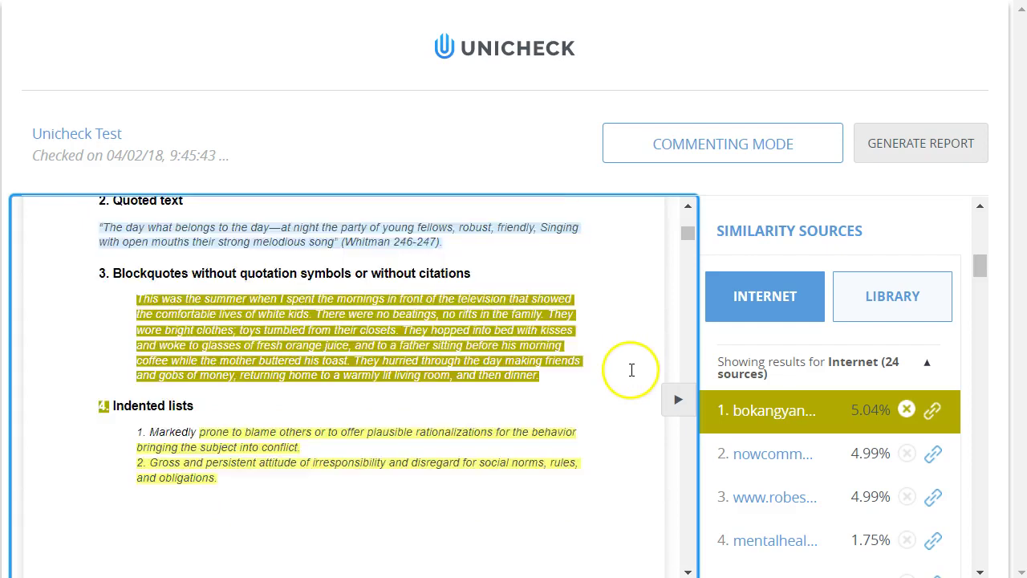
- Post a 'Nice work' comment on the copied-text example paragraph, then leave comment mode
click(777, 151)
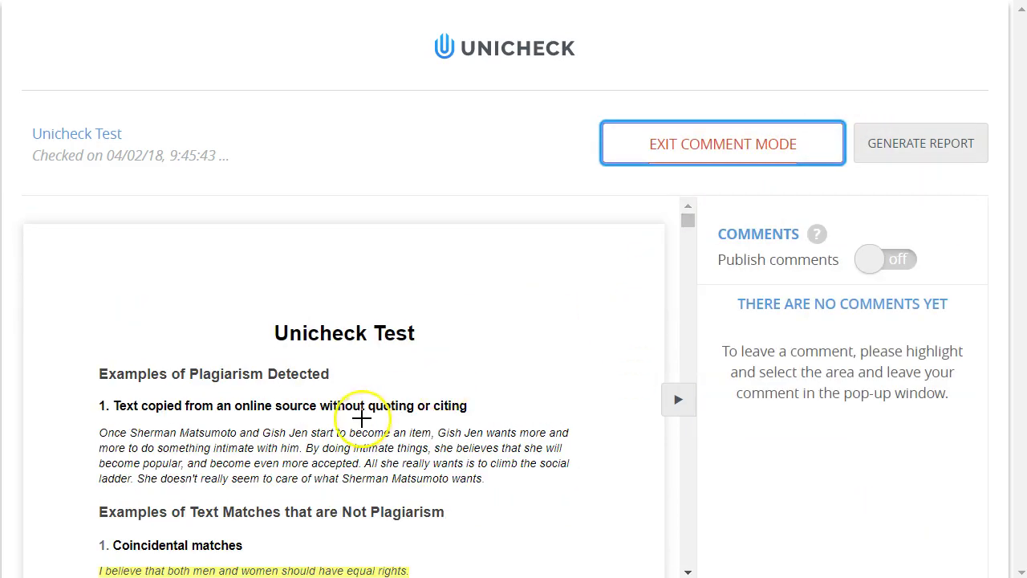
drag(365, 384, 626, 459)
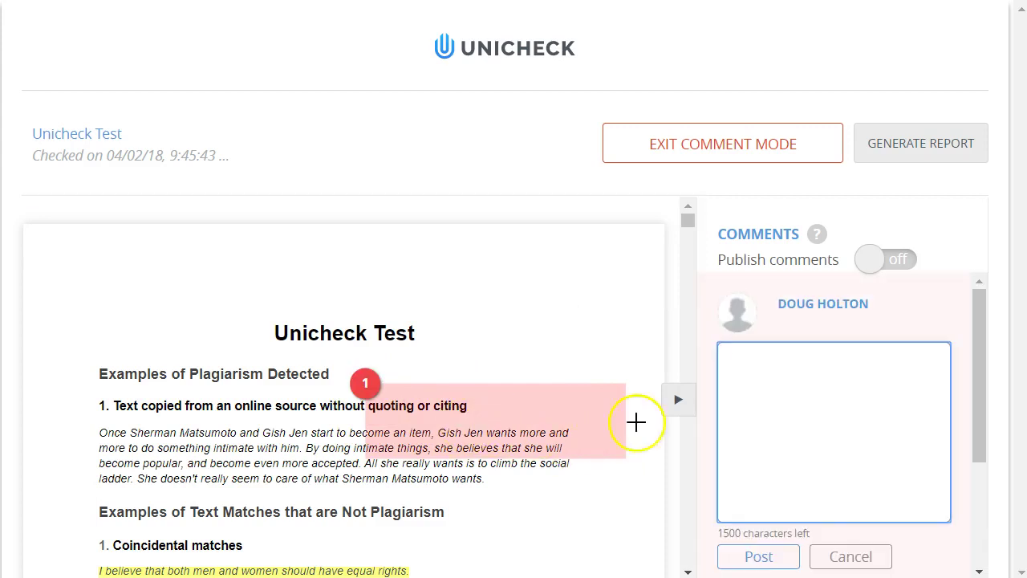
click(809, 414)
click(762, 558)
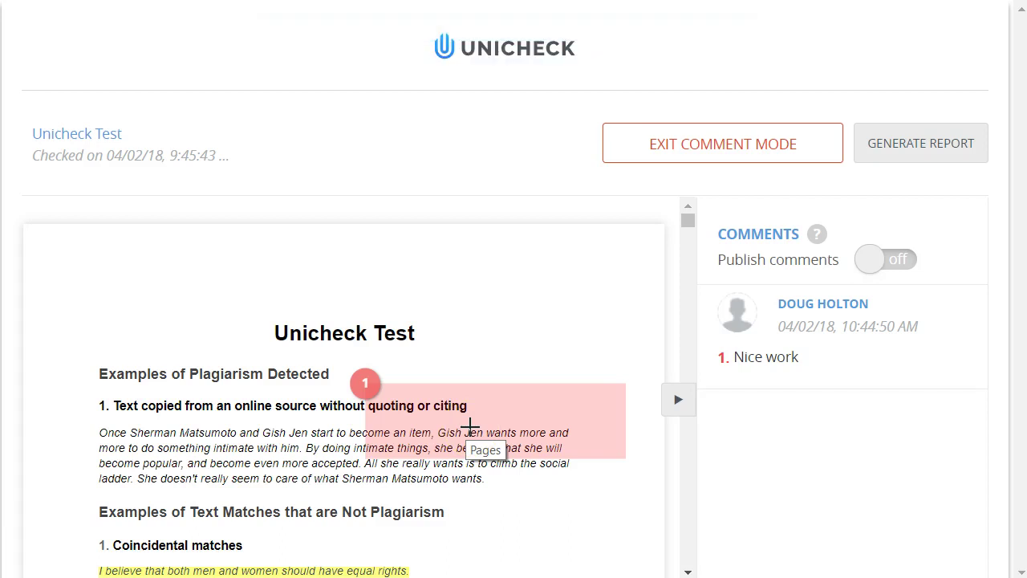
click(500, 345)
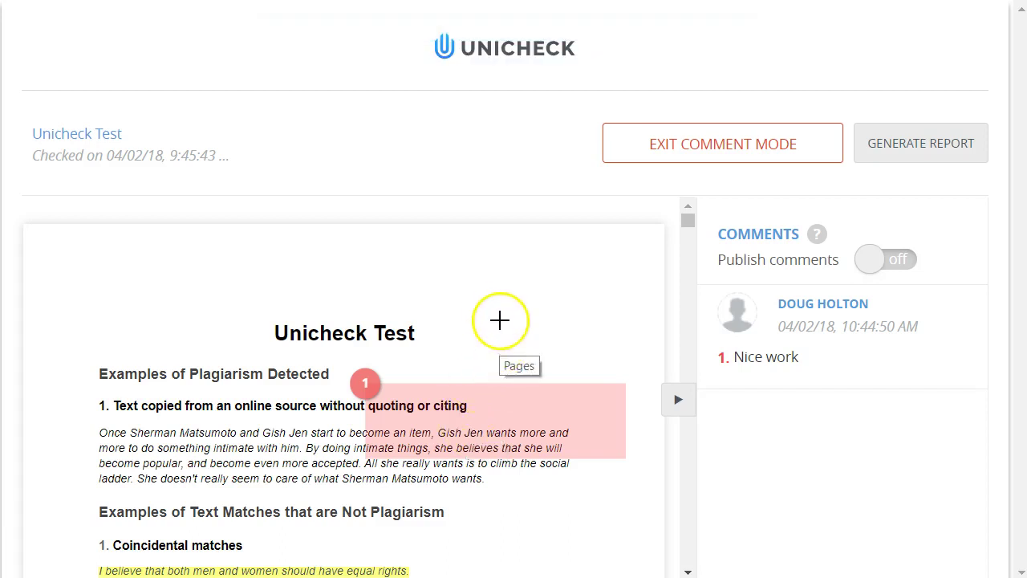
click(217, 509)
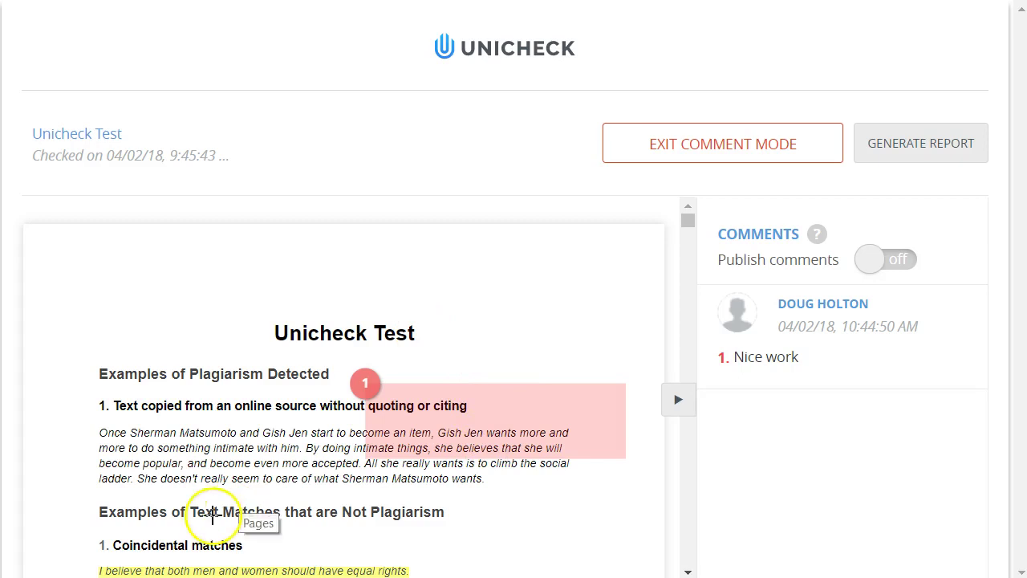
click(734, 149)
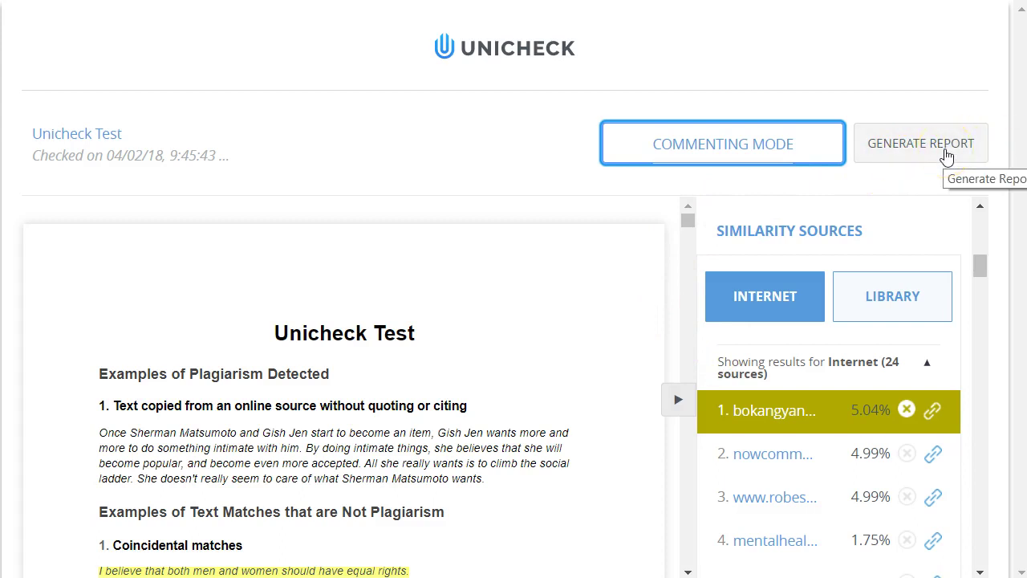
click(925, 157)
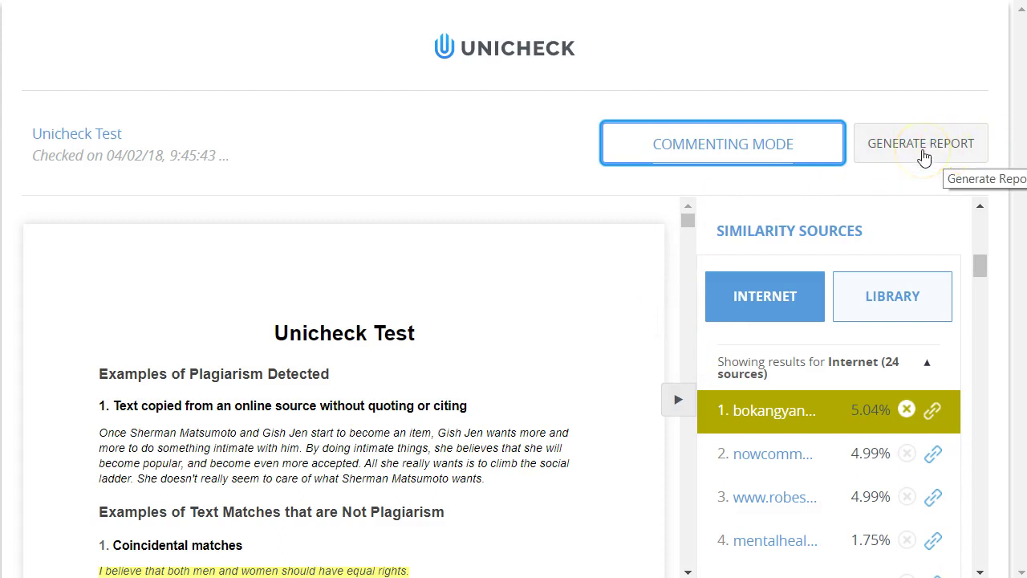